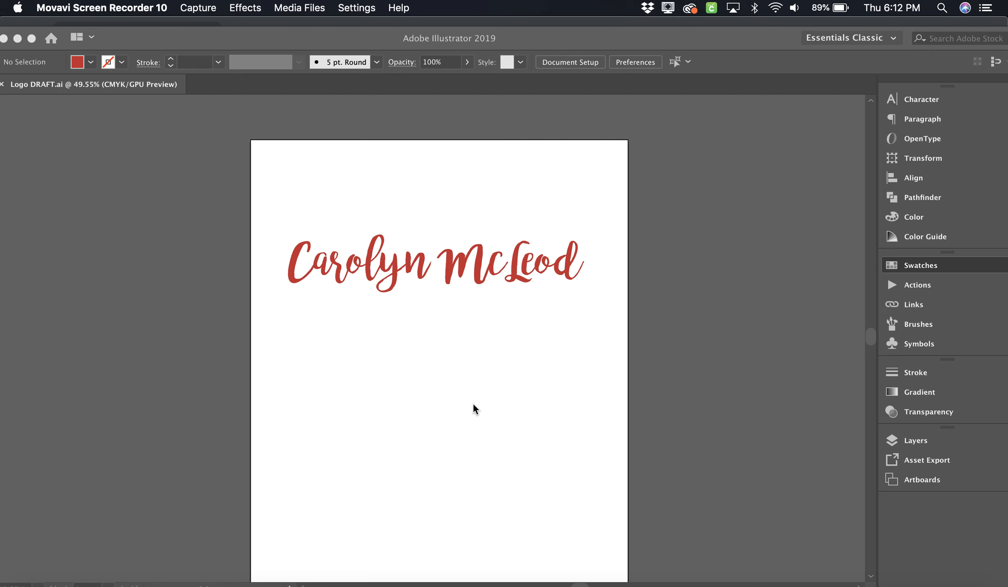
Step: Copy the red script name from Logo DRAFT.ai and bring up the File menu
scroll(589, 347, "down", 4)
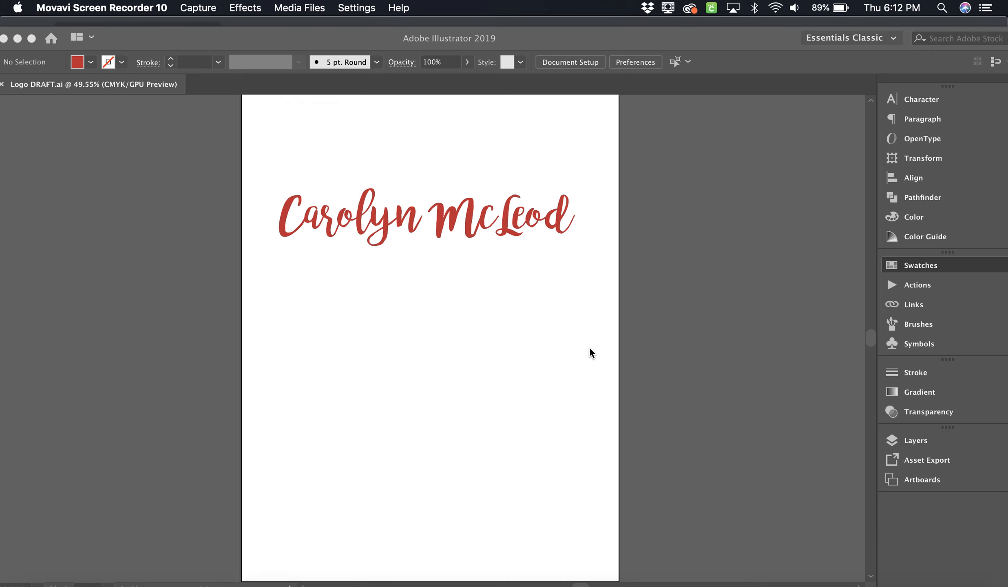
scroll(589, 347, "up", 6)
scroll(589, 347, "down", 4)
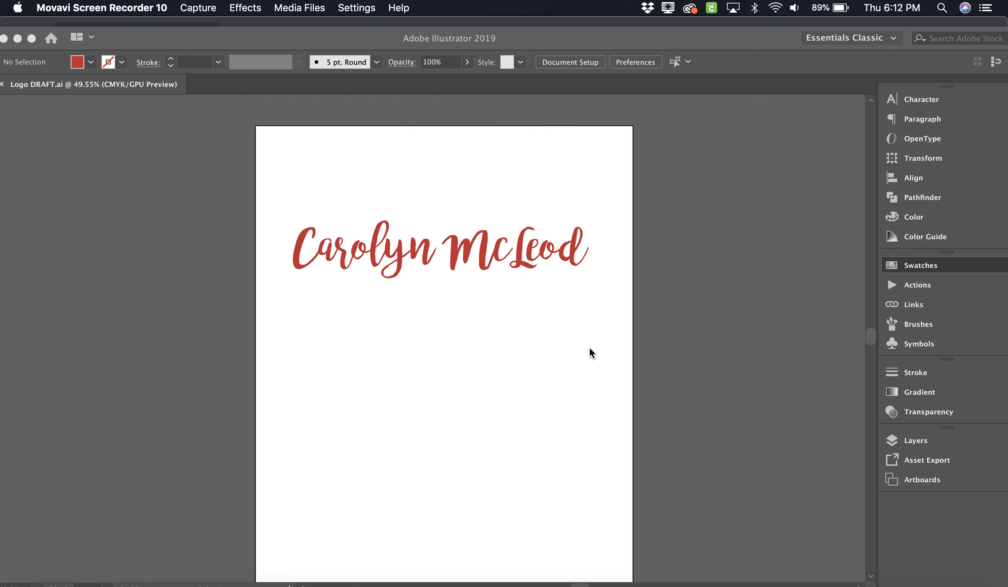
scroll(589, 347, "up", 1)
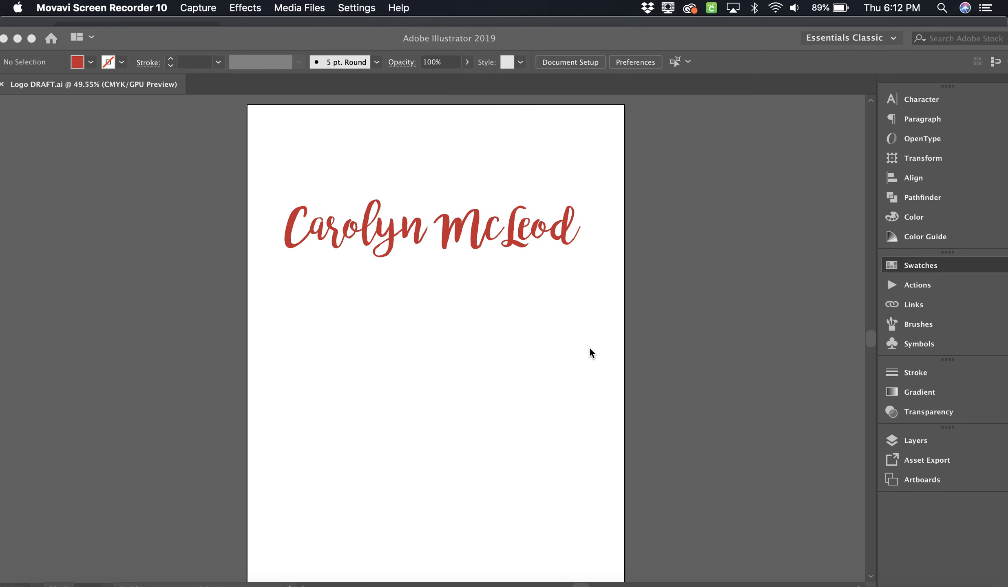
left_click(528, 238)
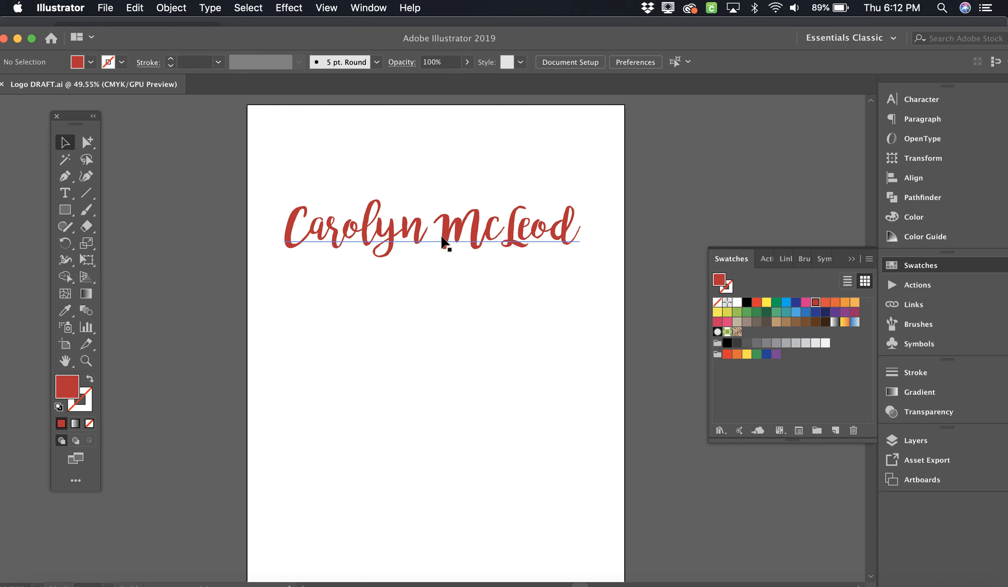
left_click(447, 233)
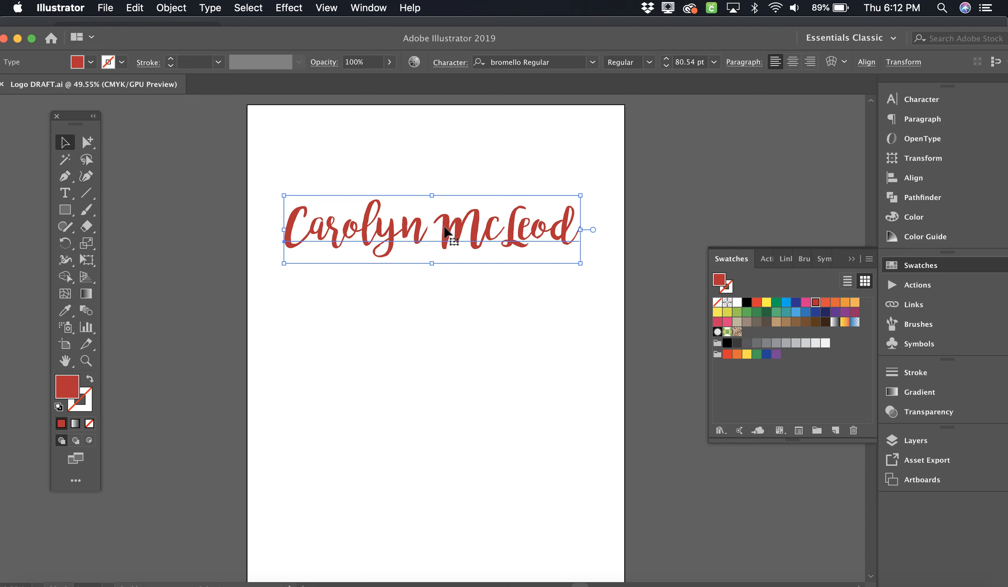
key("super")
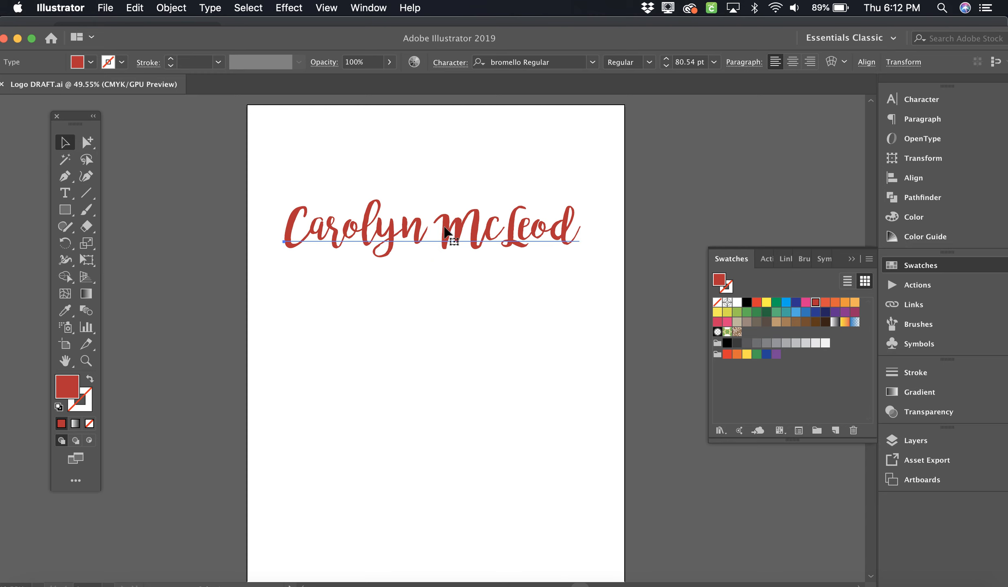
left_click(105, 8)
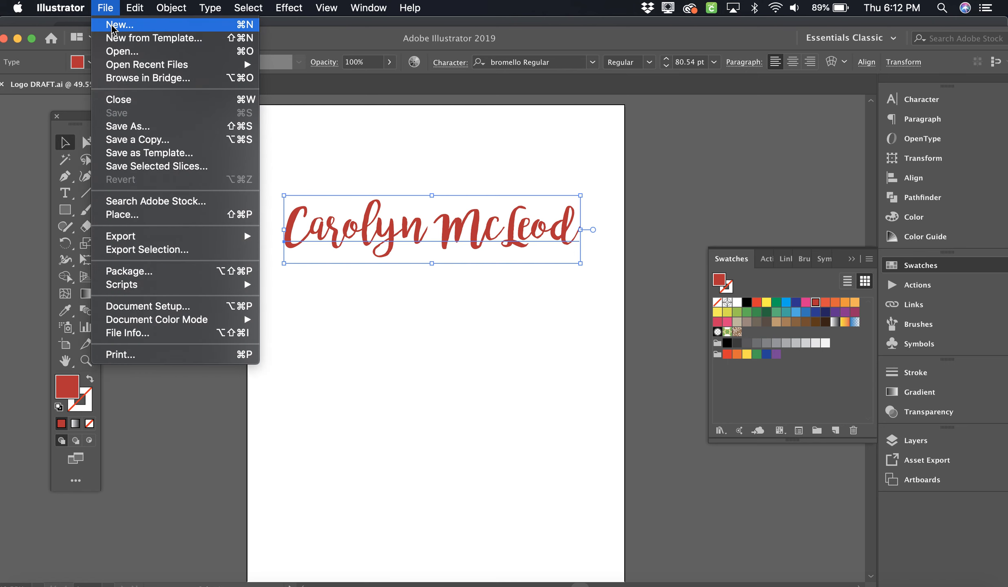
Step: Create a landscape document named 'Business CARD' measuring 3.5 × 2 in
left_click(113, 25)
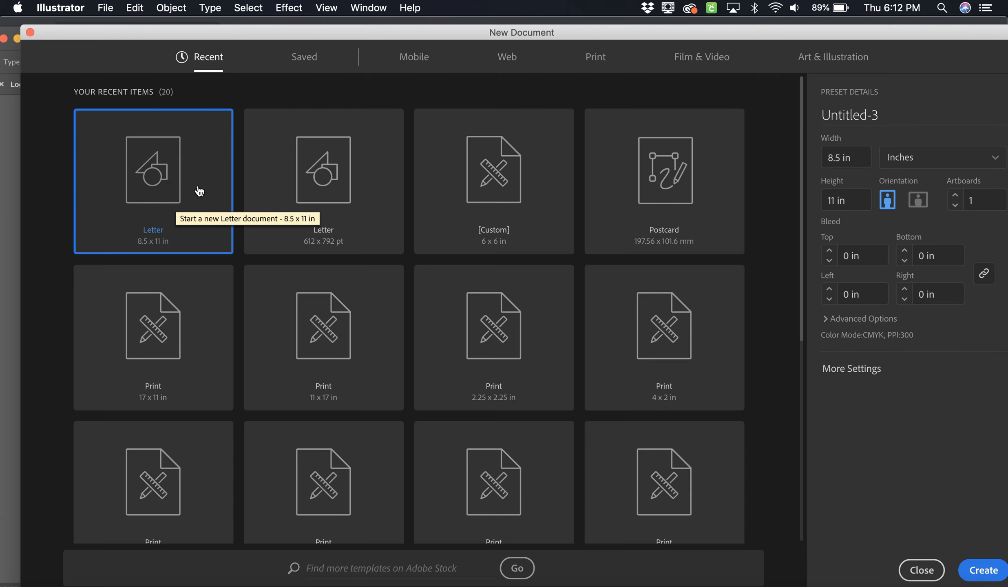
scroll(394, 328, "down", 3)
scroll(393, 329, "down", 3)
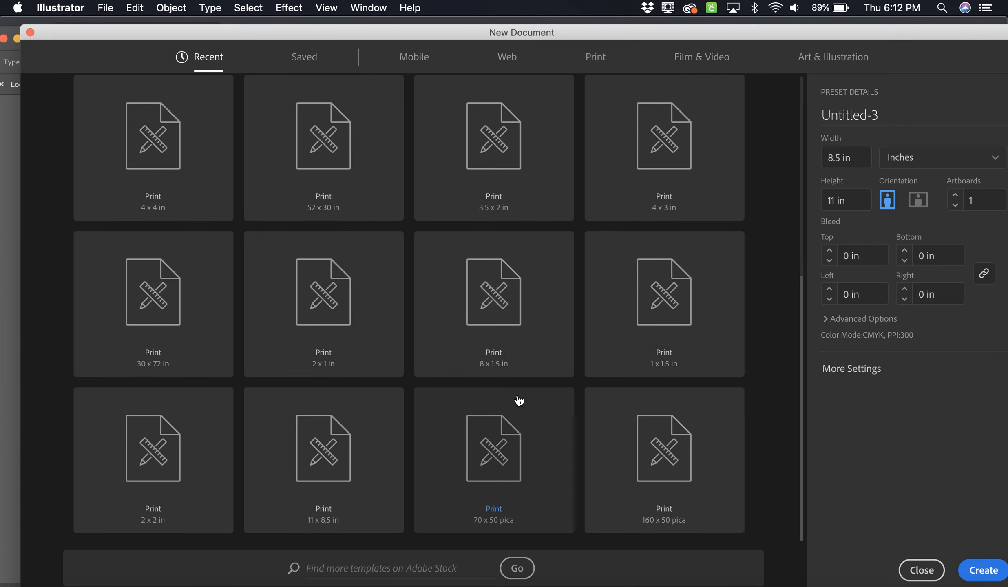
scroll(518, 400, "up", 4)
scroll(518, 400, "up", 3)
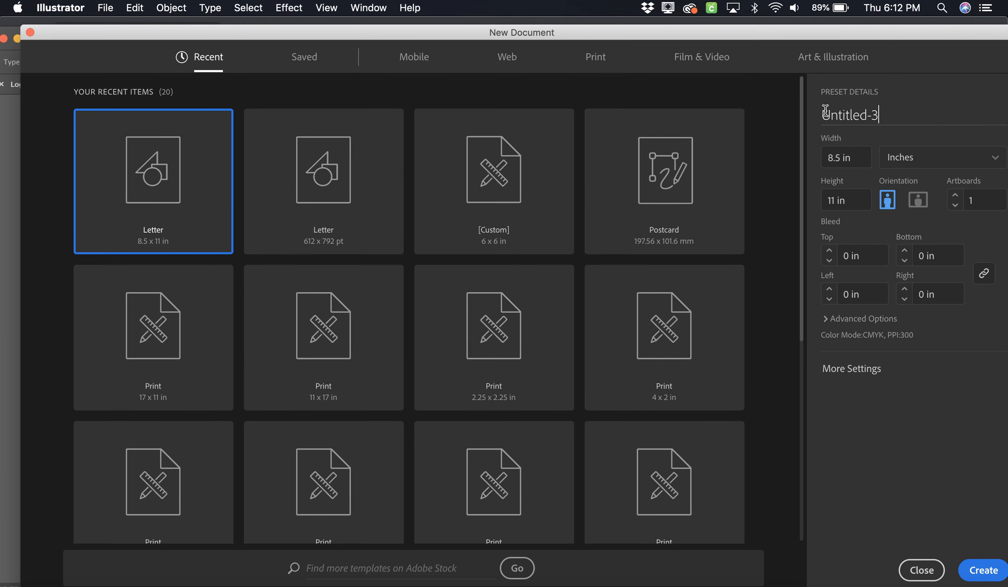
left_click(826, 115)
type("Business CARD")
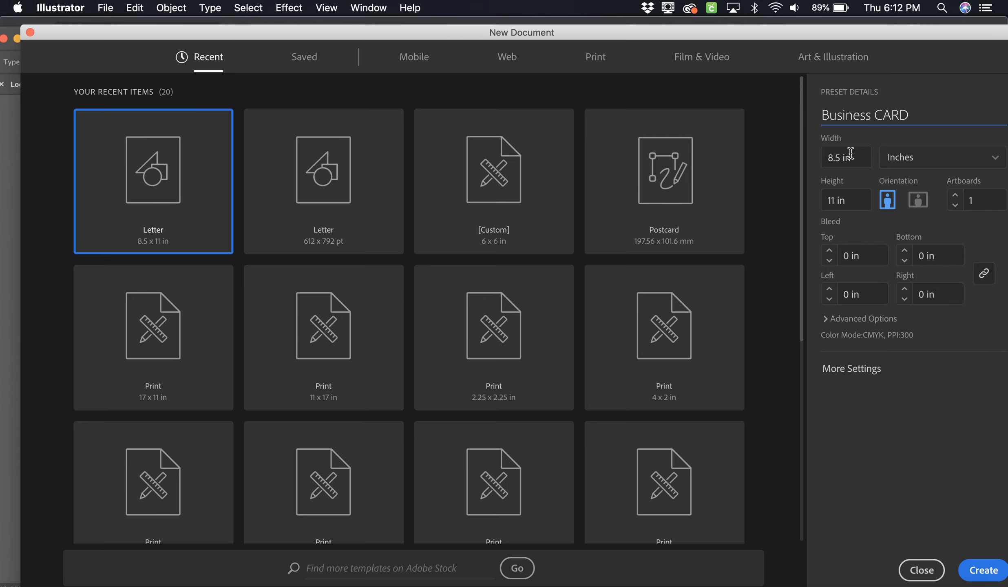
left_click(837, 157)
type("3.5")
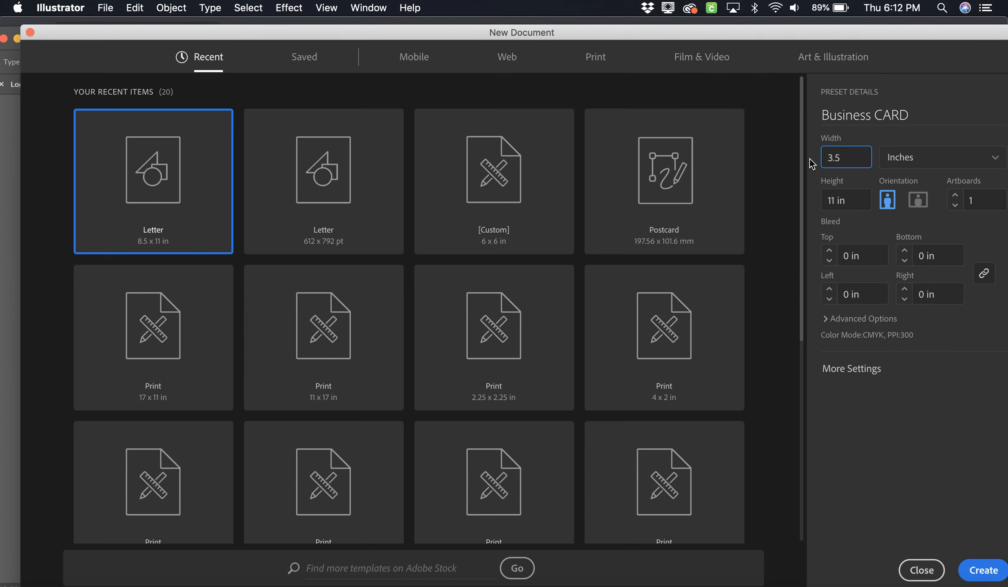
left_click(852, 200)
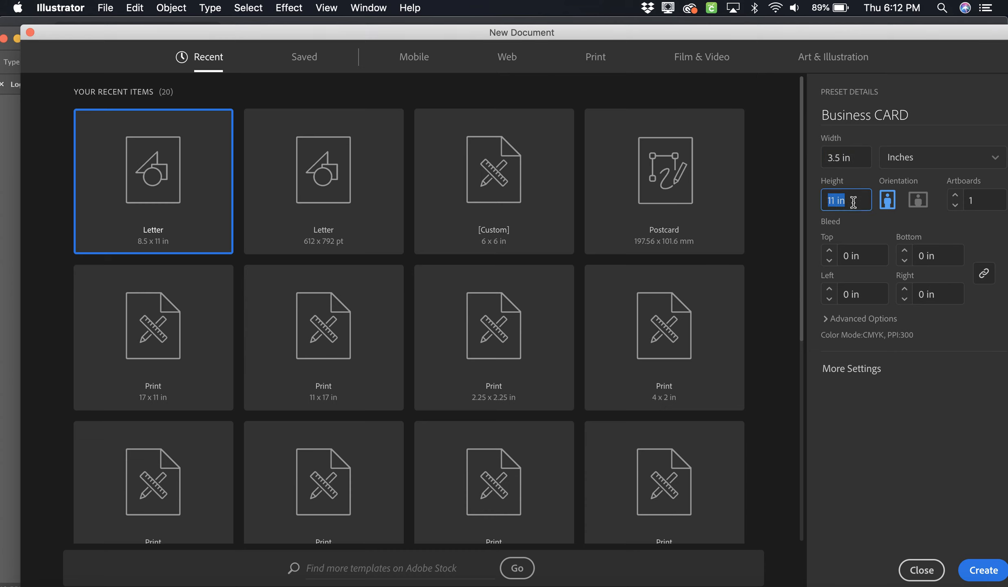
type("2")
left_click(914, 226)
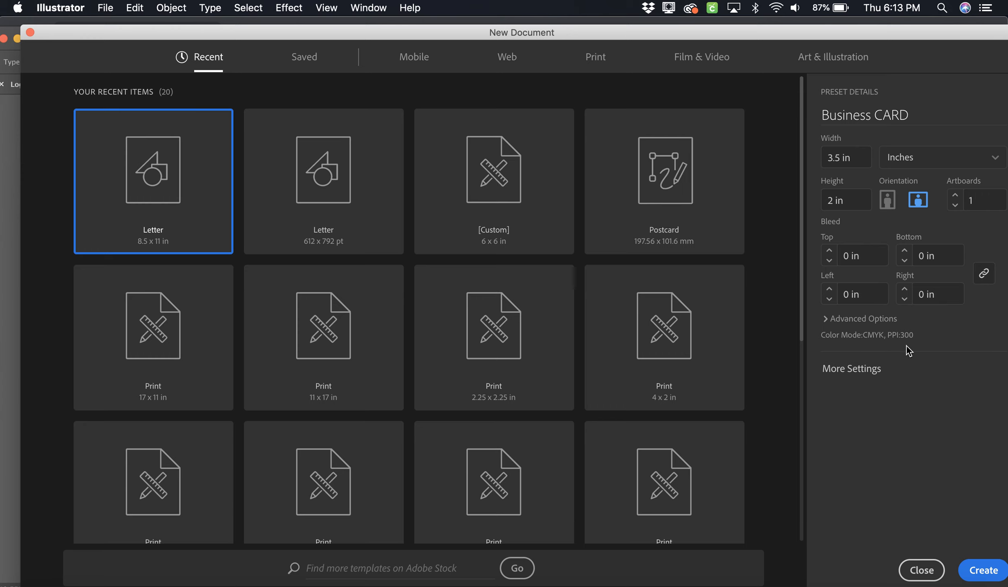
left_click(984, 571)
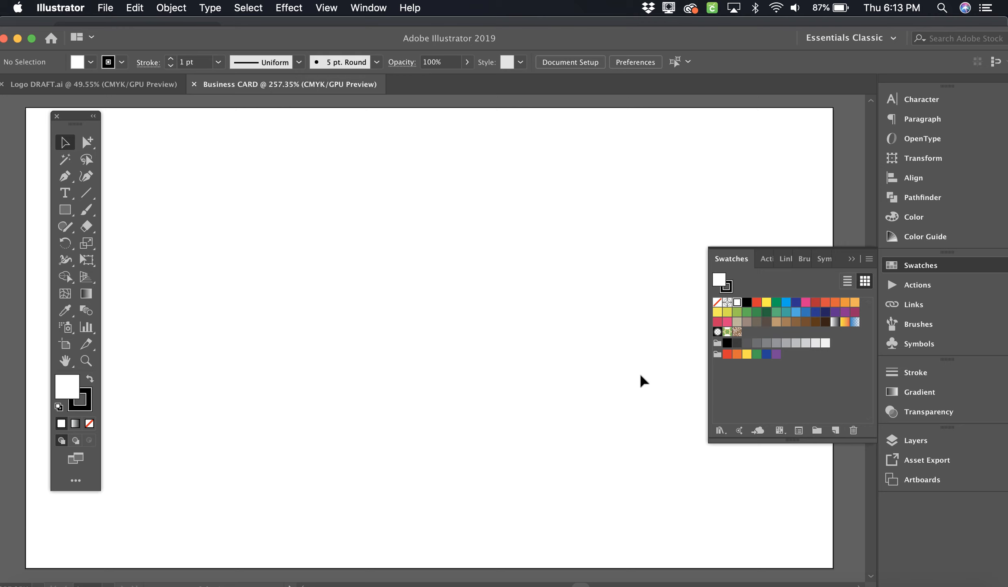
Step: Paste the red script name onto the card, scale it to about 28.58 pt, and centre it at the top
key("super+minus")
key("super+minus")
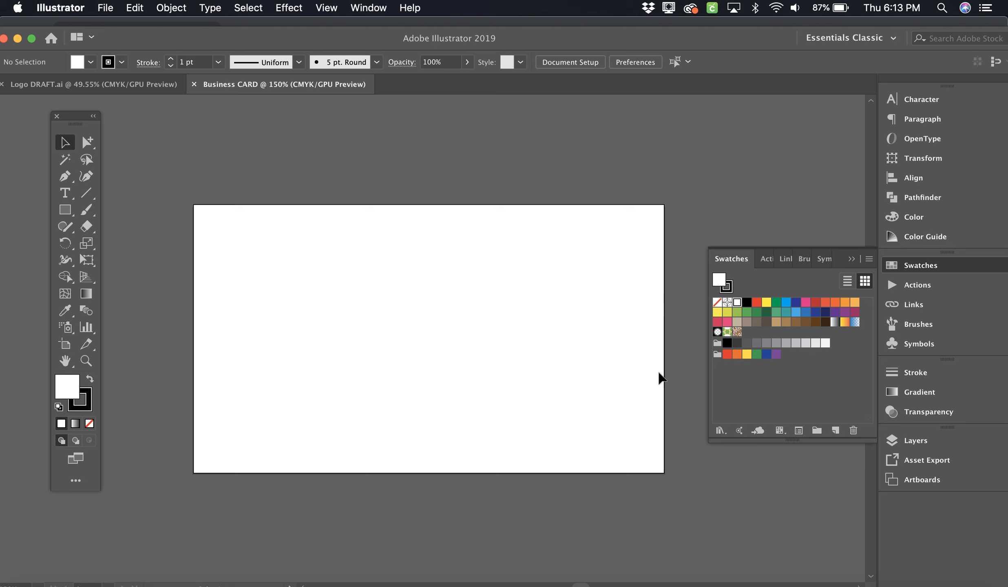
key("super+v")
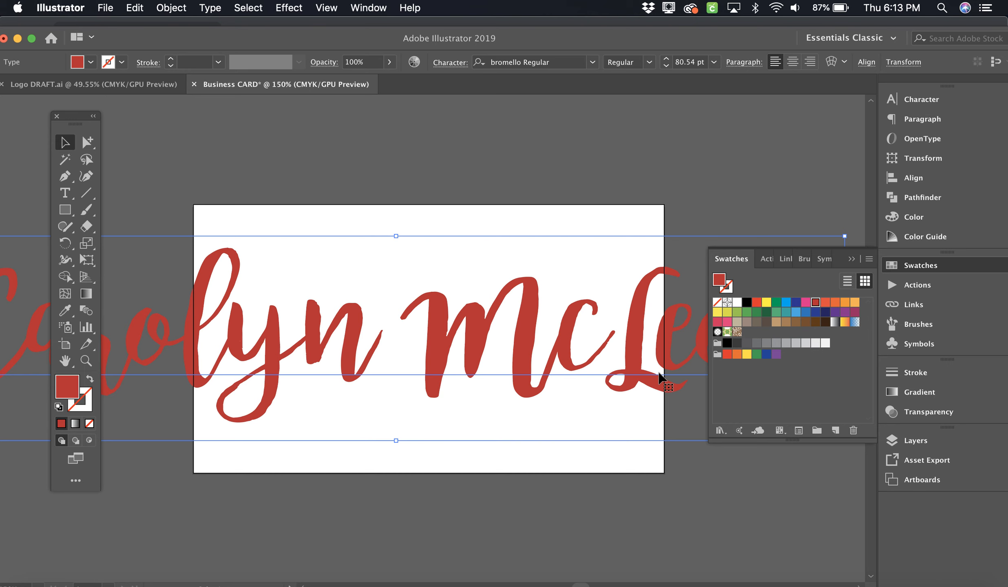
key("super+minus")
key("super+minus")
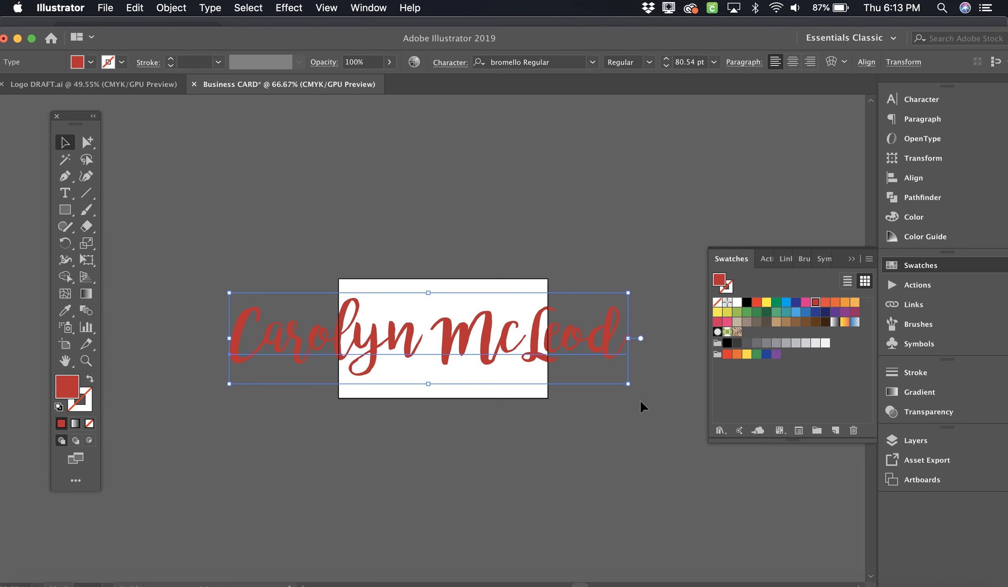
left_click_drag(630, 388, 521, 325)
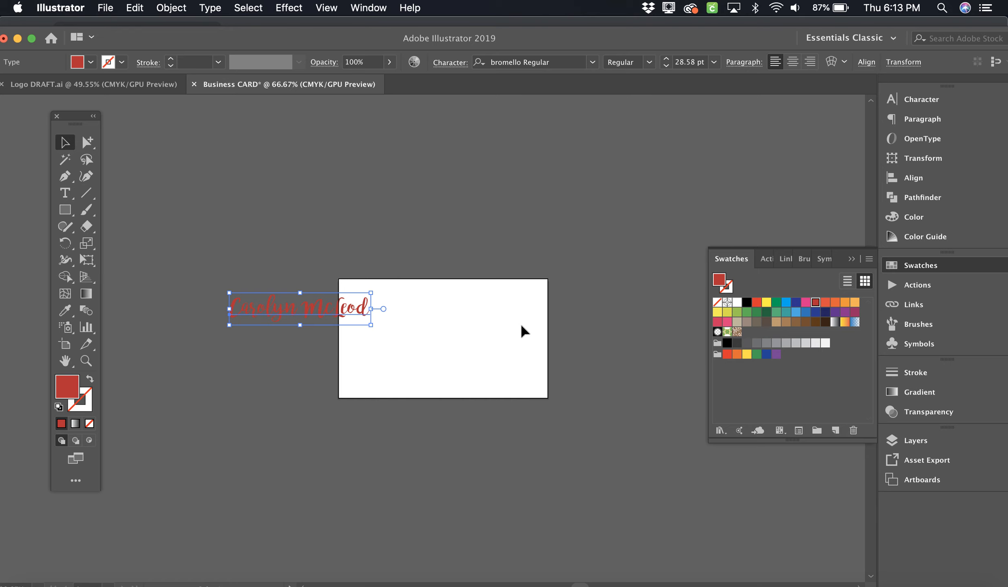
left_click_drag(353, 315, 439, 315)
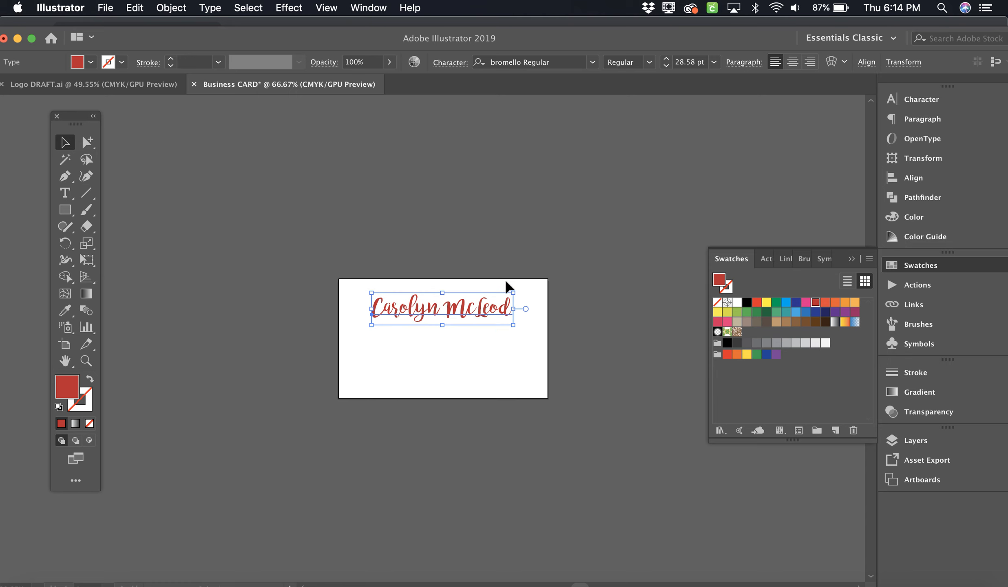
left_click(419, 376)
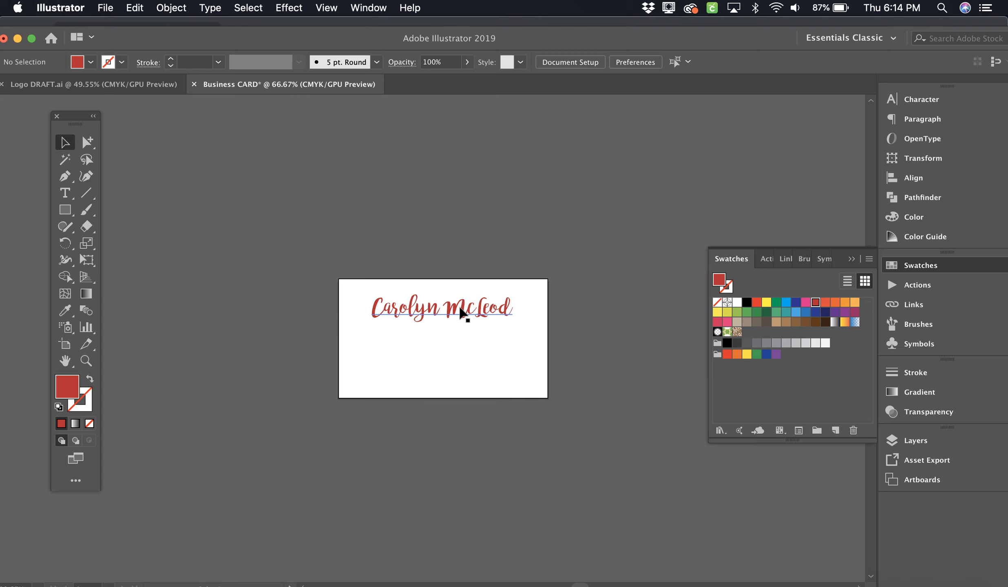
Step: Resize the Logo DRAFT.ai artboard to 3.5 × 2 in
left_click(120, 83)
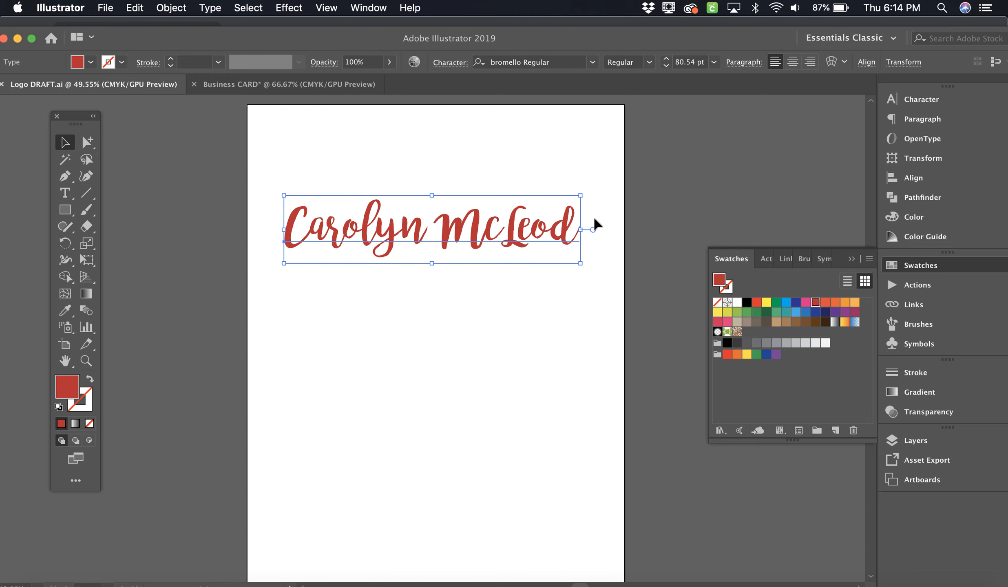
left_click(441, 134)
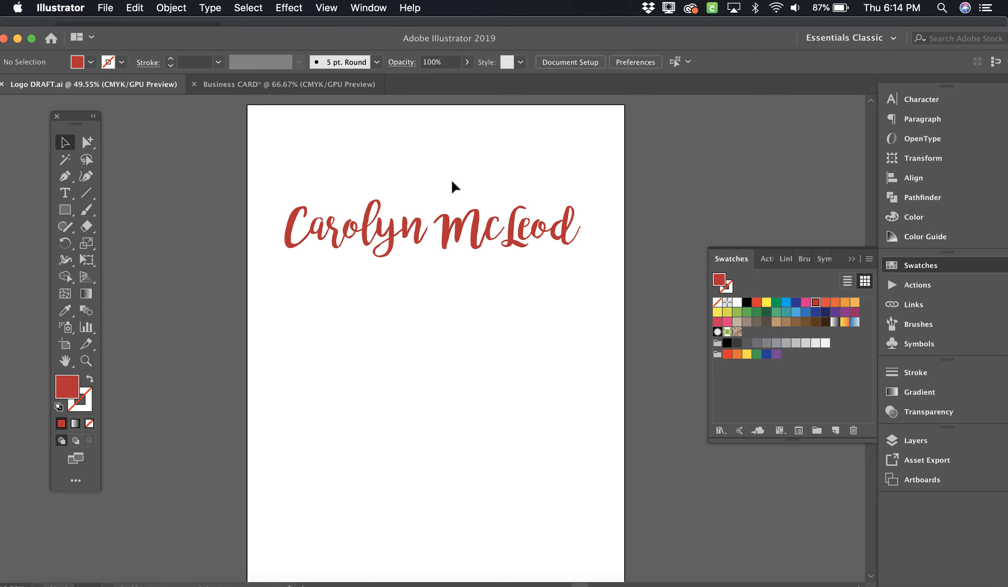
left_click(567, 62)
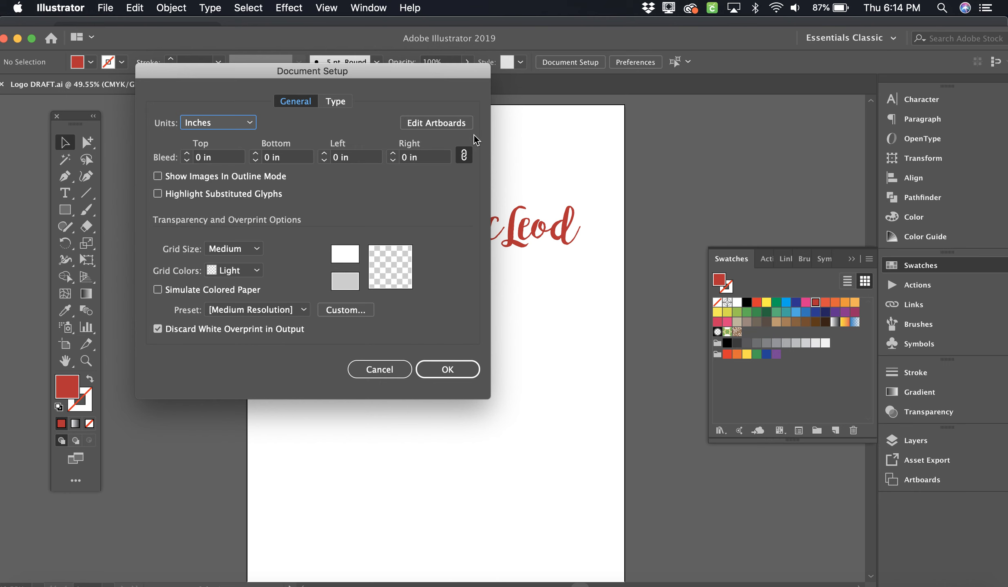
left_click(428, 124)
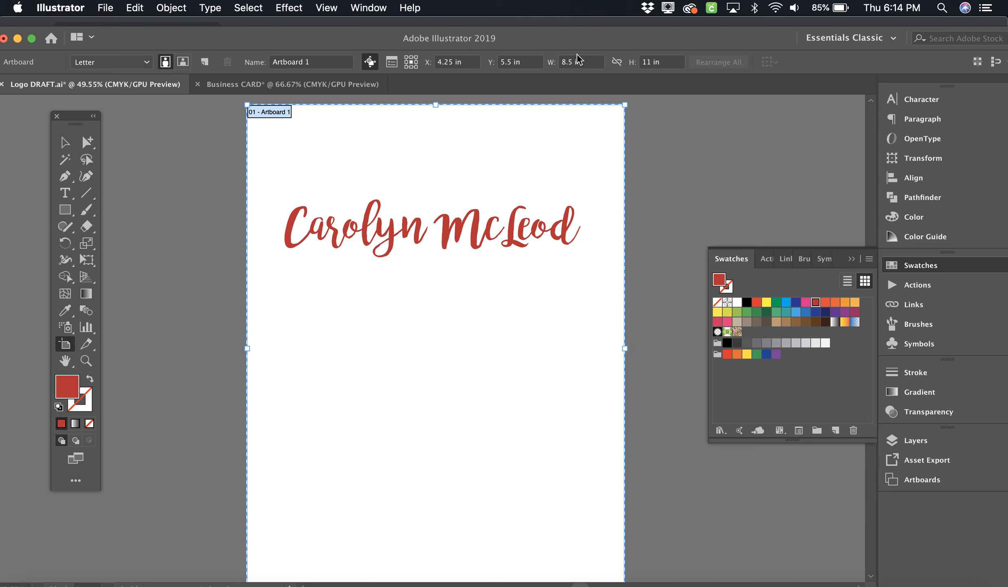
left_click(561, 62)
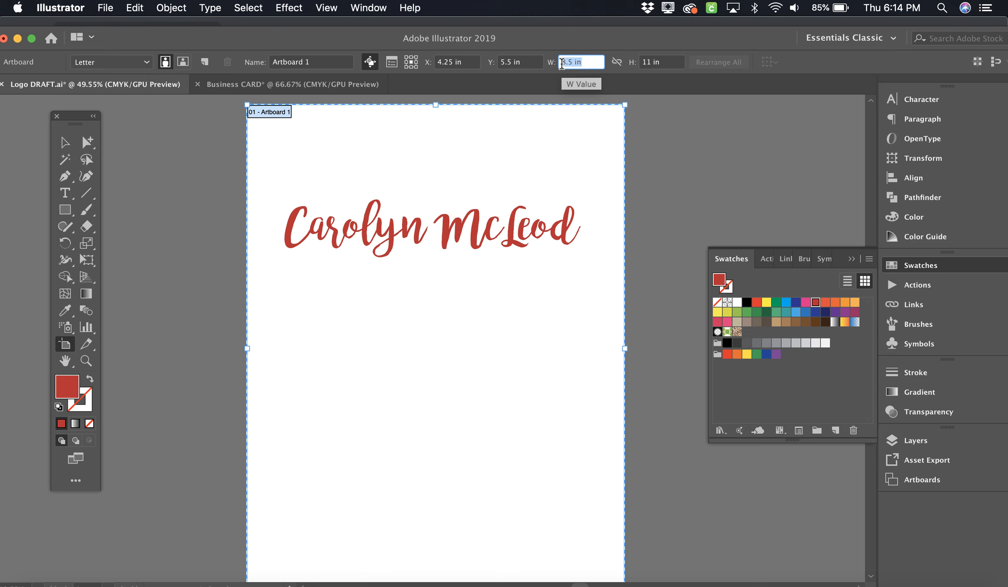
type("3.5")
key("Tab")
type("2")
left_click(564, 177)
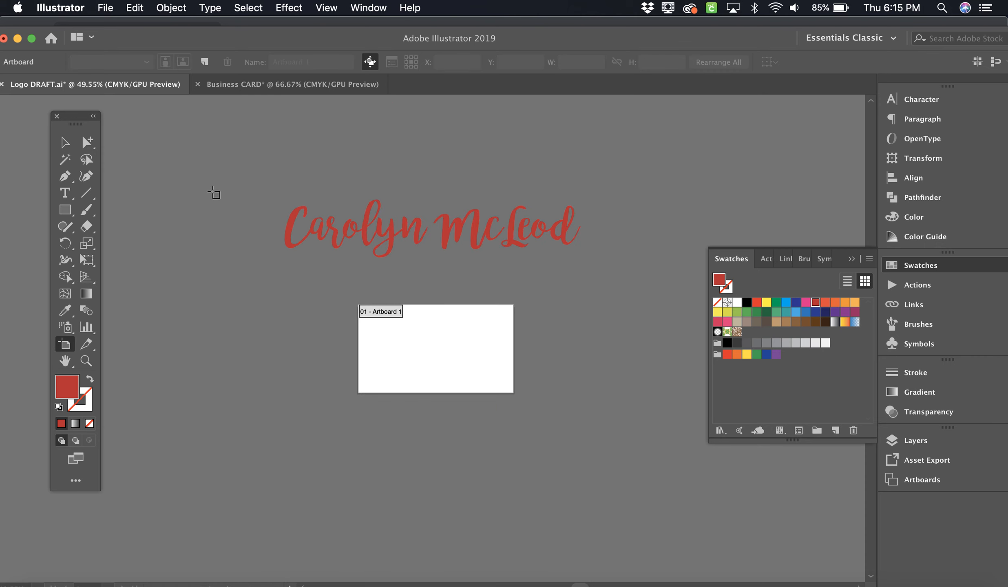
left_click(65, 143)
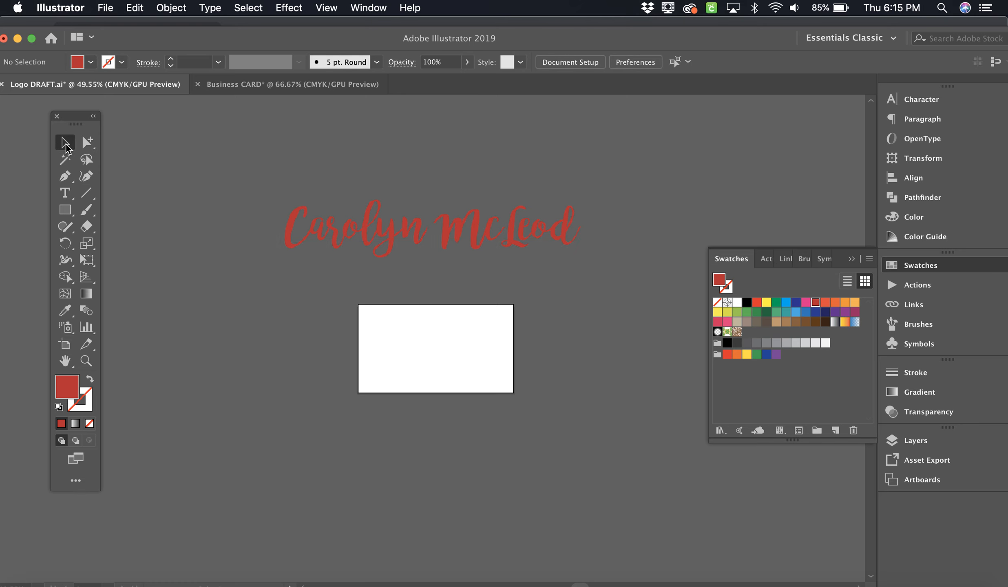
Step: Move the red script name onto the card, shrink it to 35.68 pt, and bring up the File menu
left_click_drag(434, 241, 433, 344)
left_click_drag(582, 369, 483, 334)
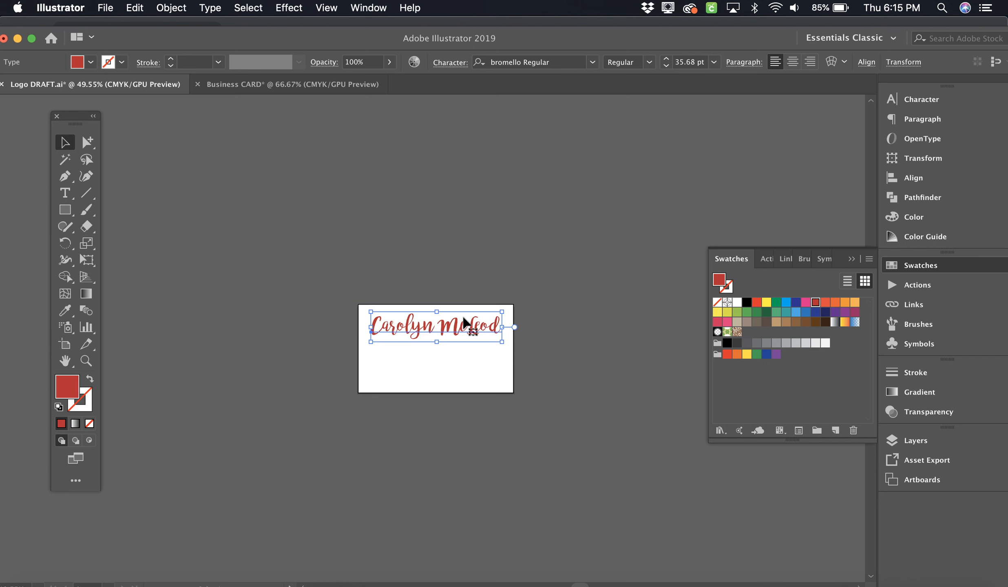
left_click(107, 8)
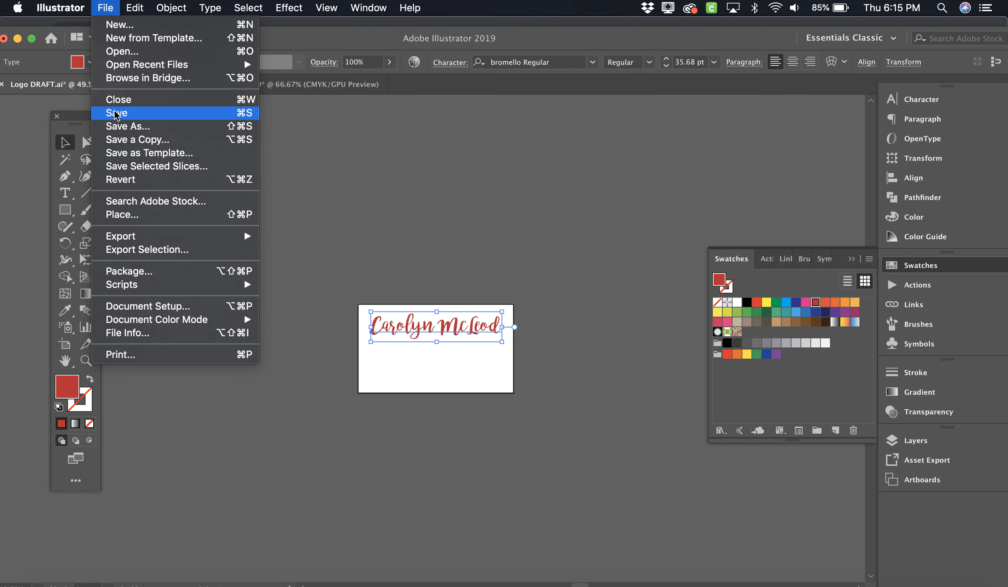
Step: Save the logo draft as 'Business Card DRAFT.ai' with default Illustrator options
left_click(124, 131)
key("super+shift+s")
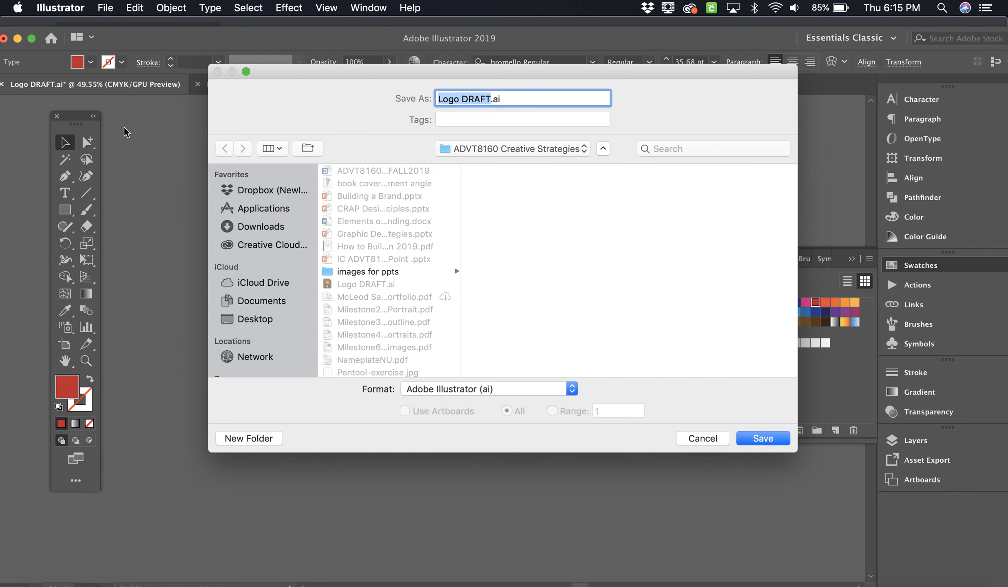
left_click(494, 98)
double_click(436, 98)
type("Business Card")
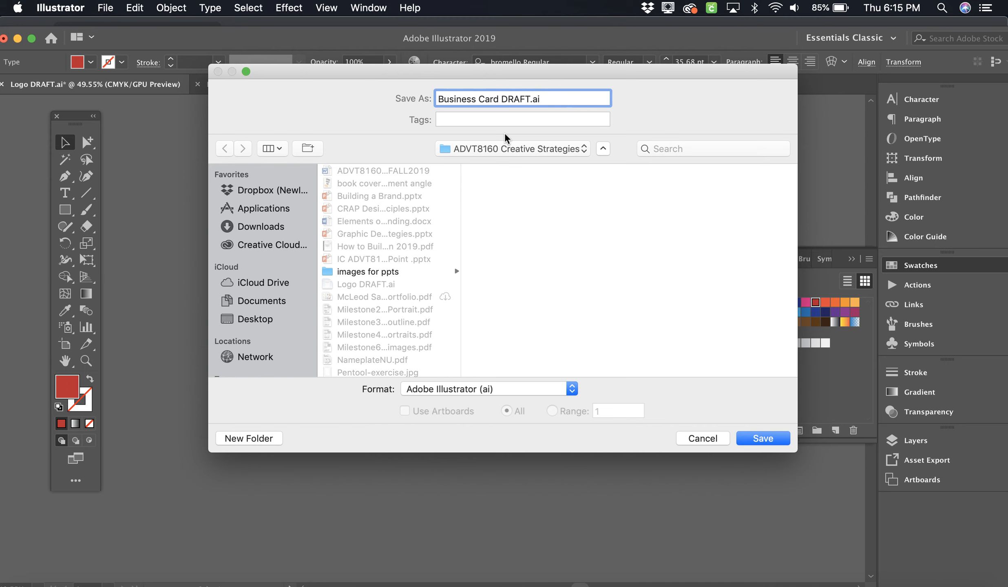
left_click(748, 438)
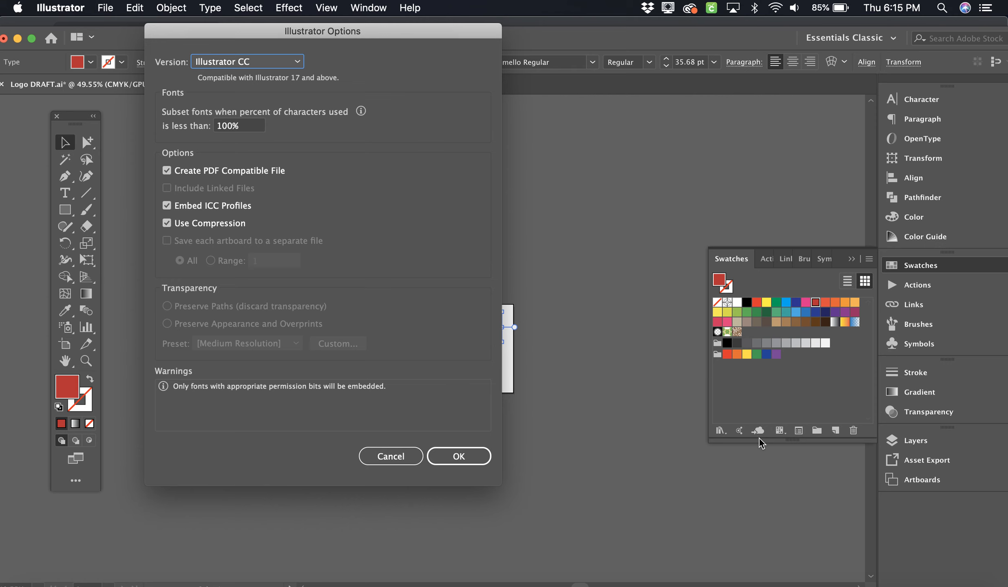
left_click(471, 453)
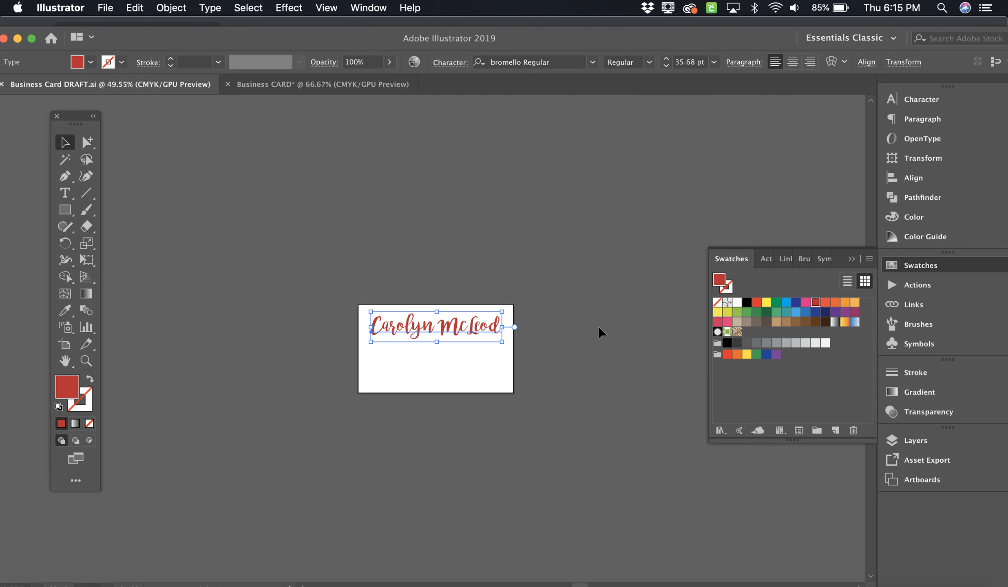
left_click(582, 318)
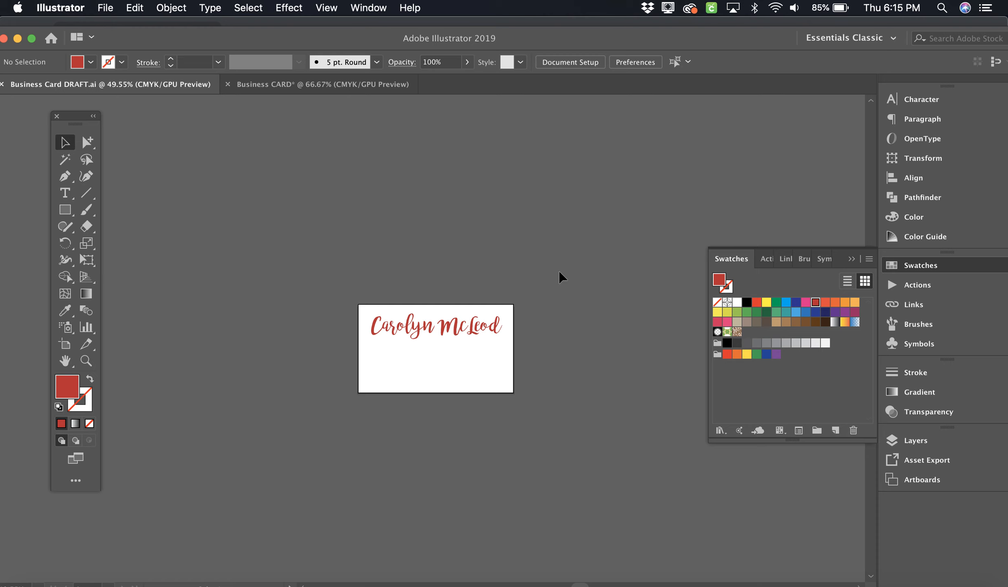
Step: Close the Business CARD document without saving, then zoom in on the card
left_click(365, 87)
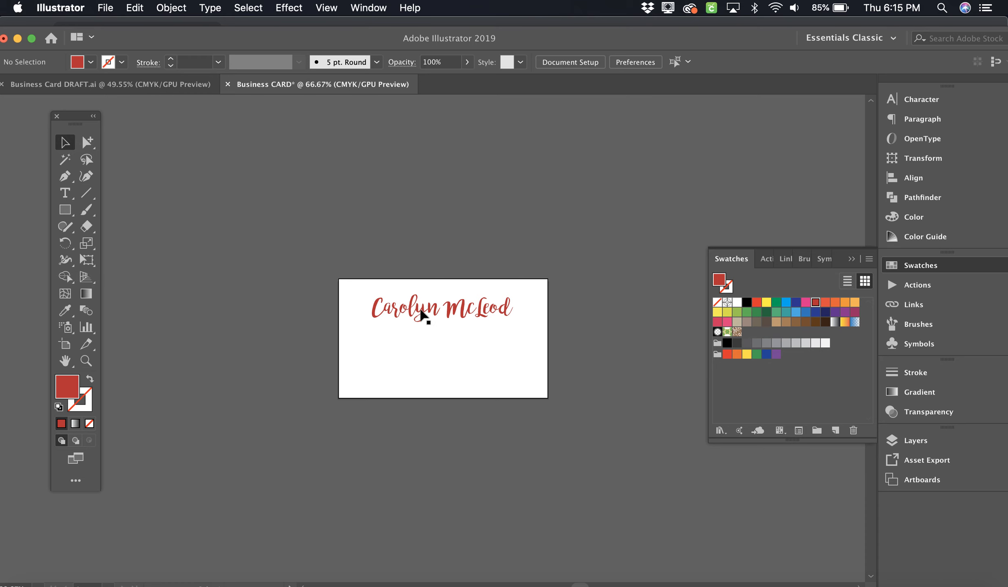
left_click(228, 84)
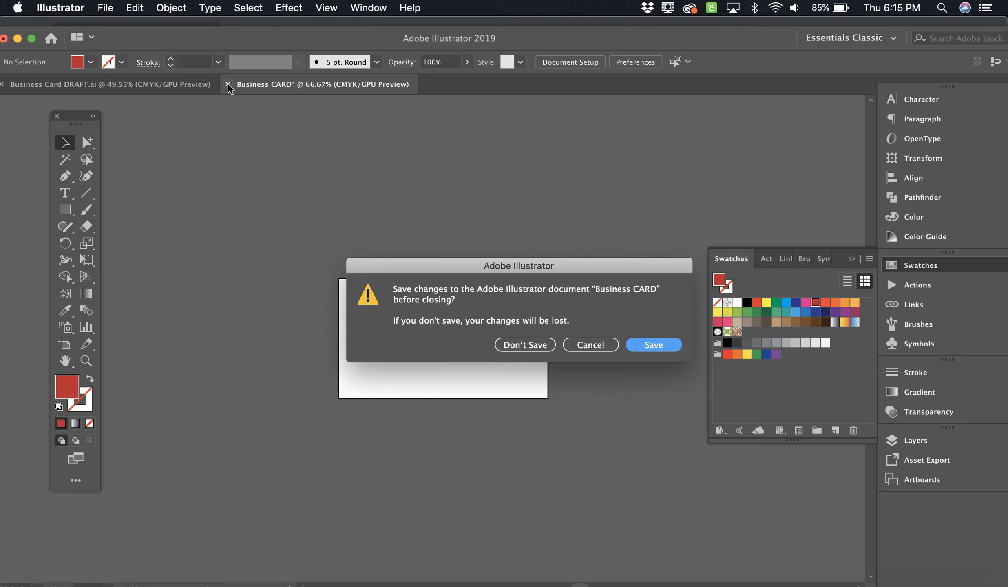
left_click(529, 344)
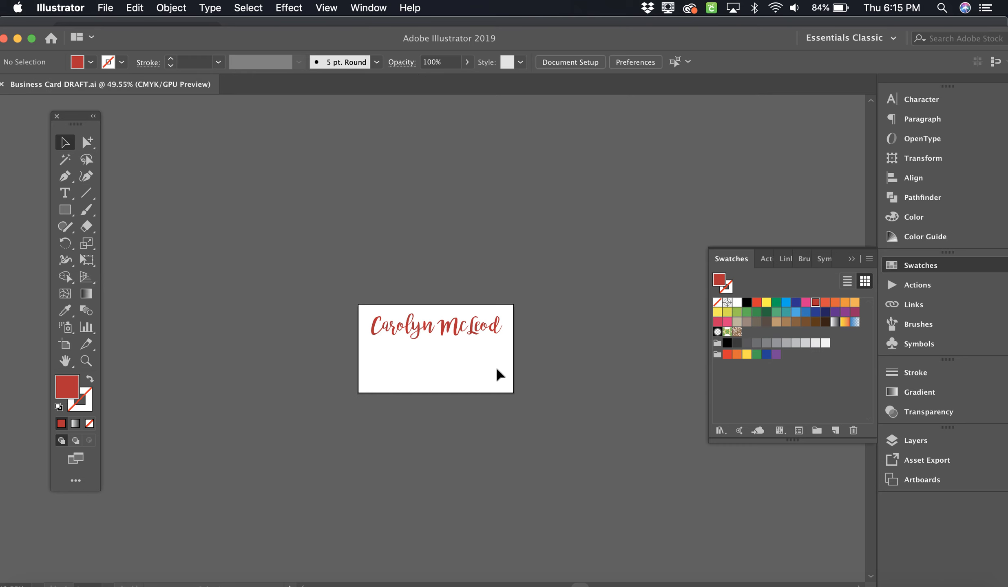
key("super+equal")
key("super+equal")
key("super+equal")
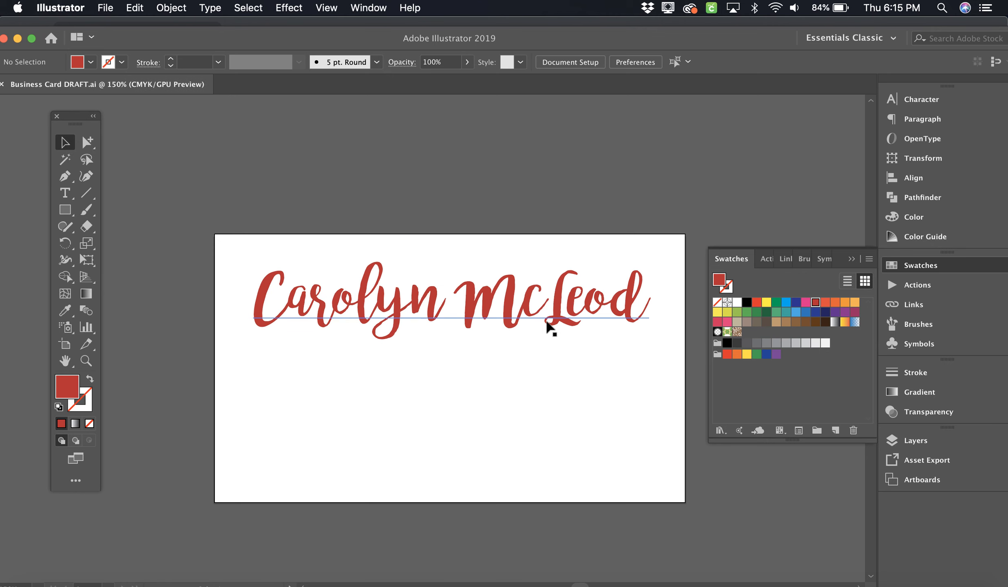
Step: Shrink the red script name to 27.74 pt and centre it near the top of the card
left_click_drag(546, 316, 545, 306)
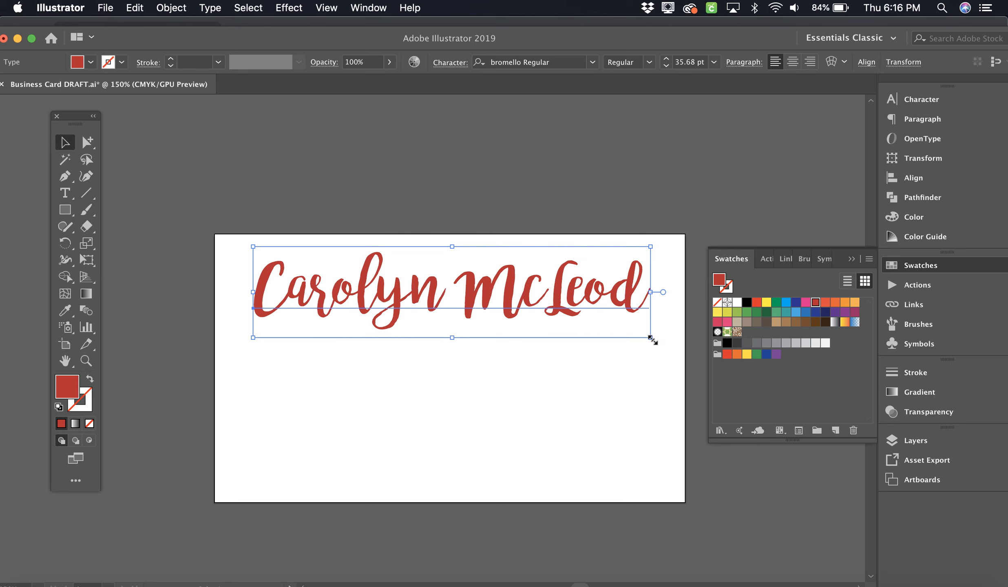
left_click_drag(651, 339, 615, 318)
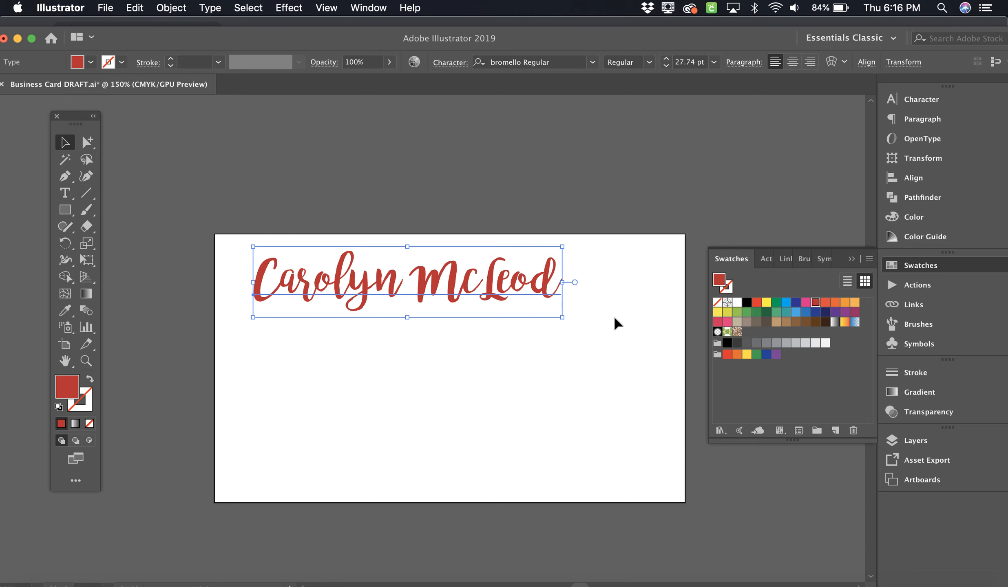
mouse_move(512, 302)
left_mouse_down()
mouse_move(546, 294)
mouse_move(559, 303)
mouse_move(516, 300)
left_mouse_up()
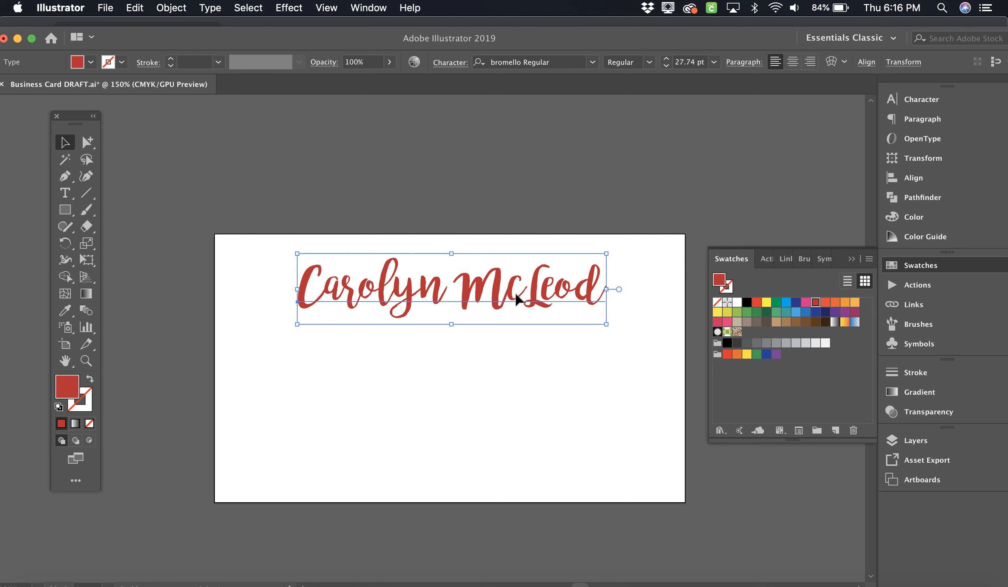
left_click(474, 362)
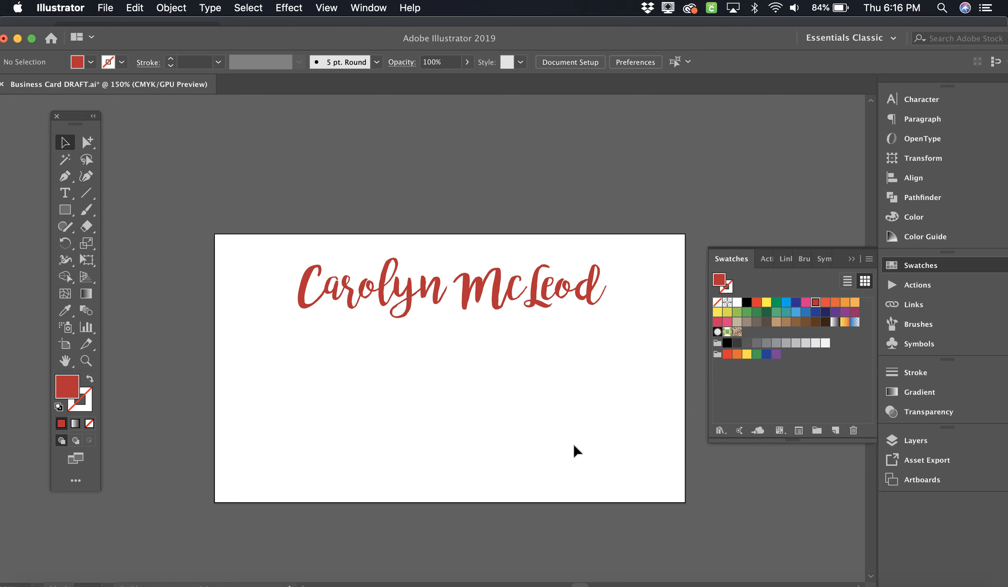
left_click(65, 193)
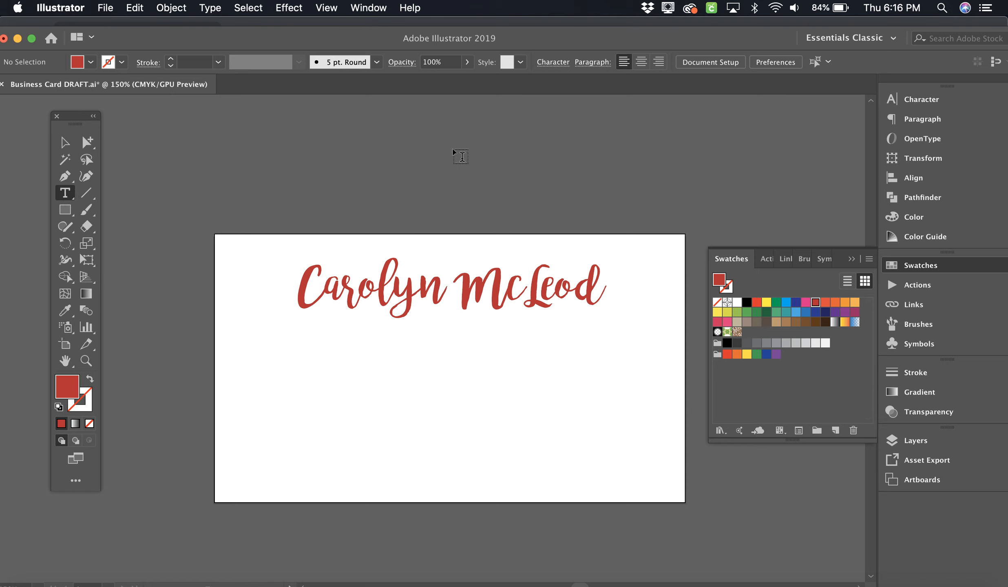
Step: Show the Character panel with Cmd+T and place the text cursor in the name
left_click(552, 63)
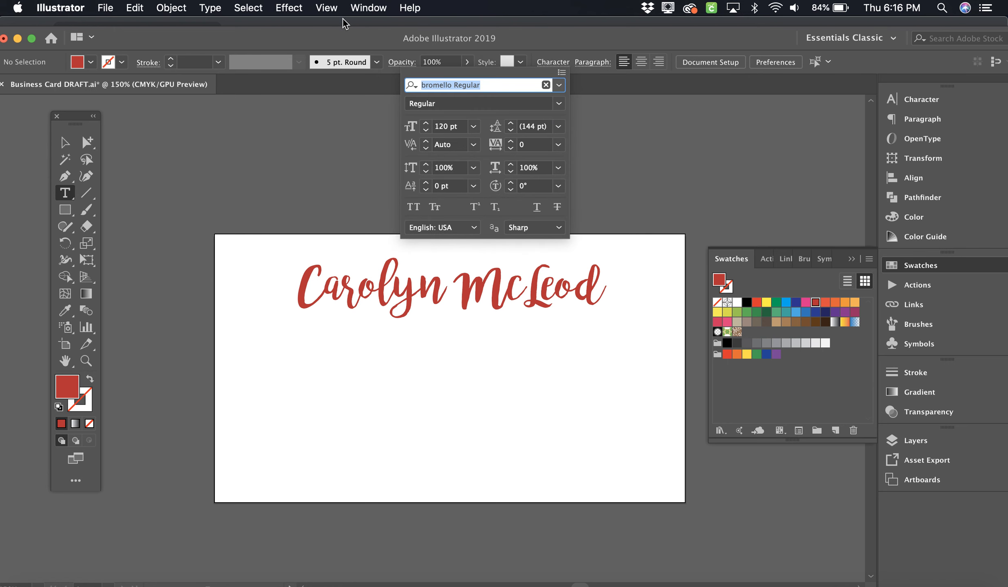
left_click(328, 9)
left_click(361, 9)
left_click(362, 9)
left_click(362, 9)
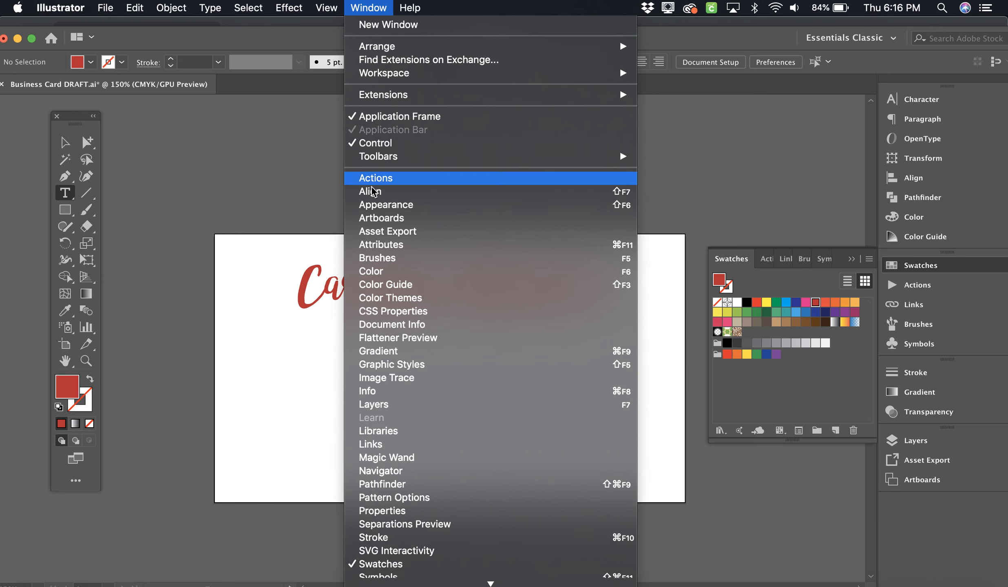
scroll(399, 489, "down", 5)
mouse_move(400, 485)
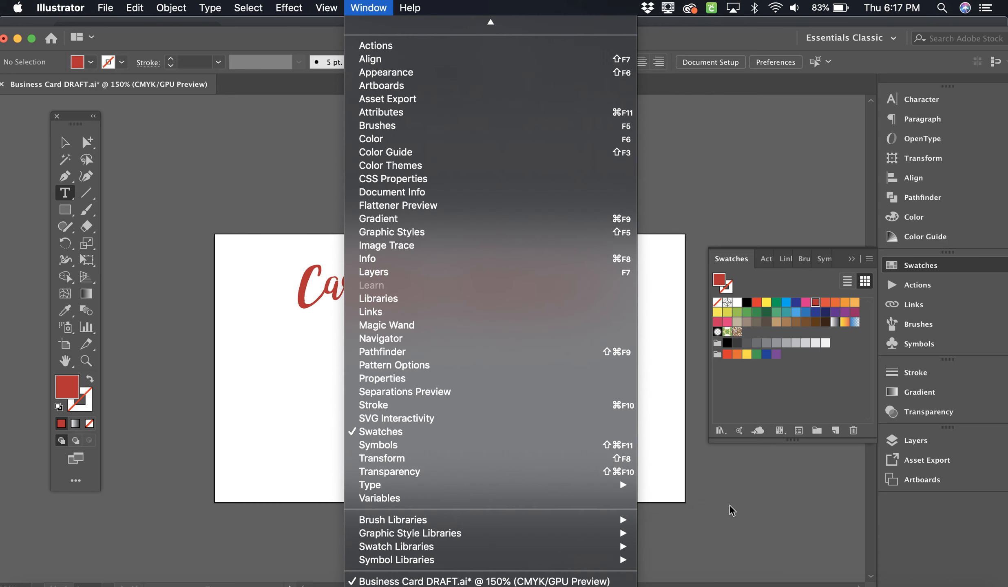
left_click(755, 495)
key("super+t")
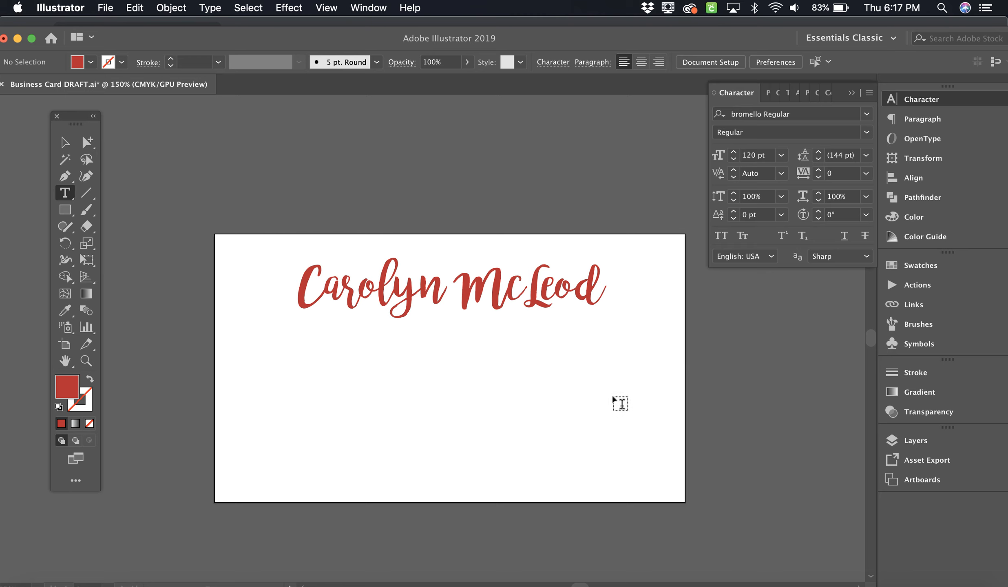
left_click(420, 319)
double_click(421, 319)
triple_click(421, 319)
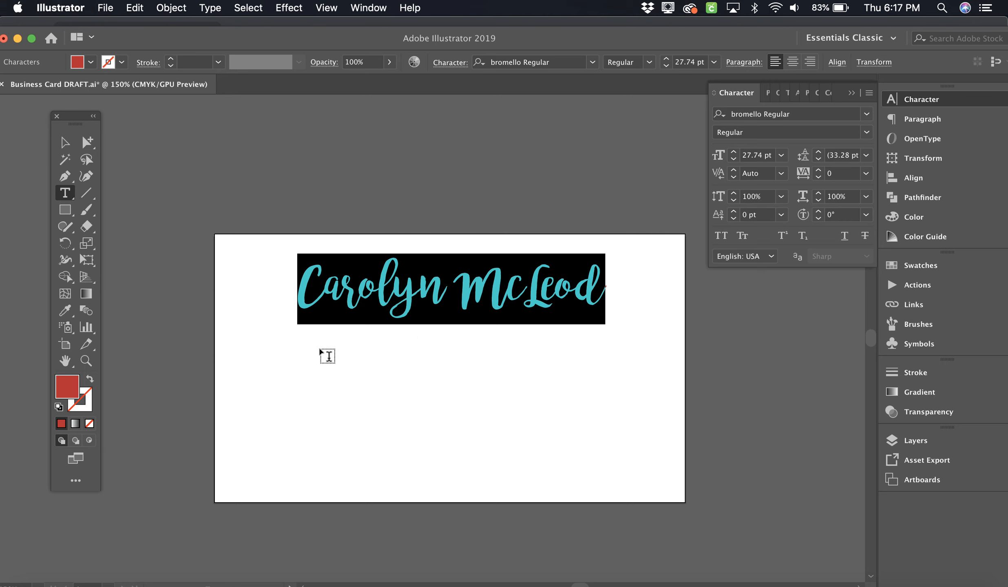
left_click_drag(238, 341, 670, 488)
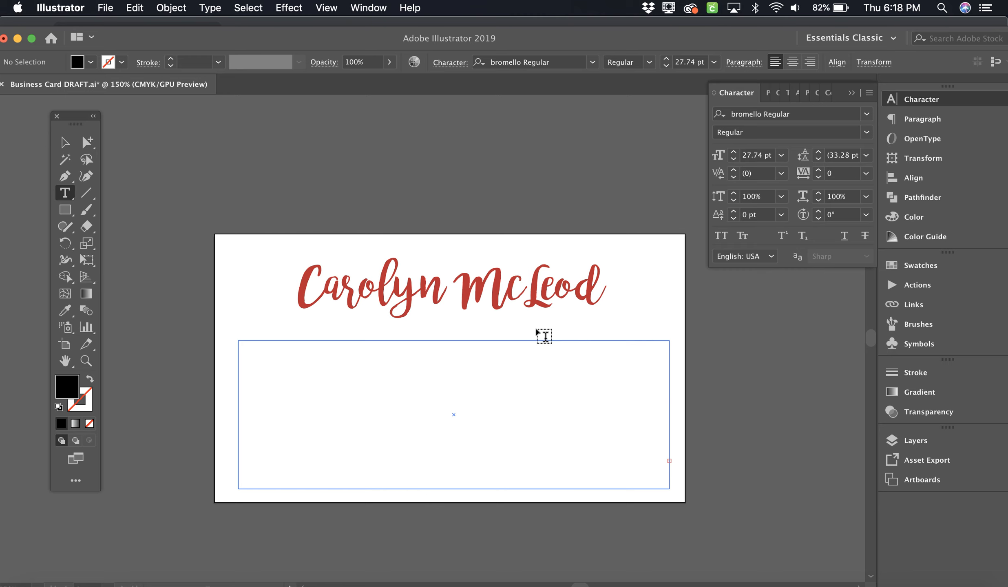
left_click_drag(536, 330, 609, 403)
left_click_drag(626, 303, 685, 349)
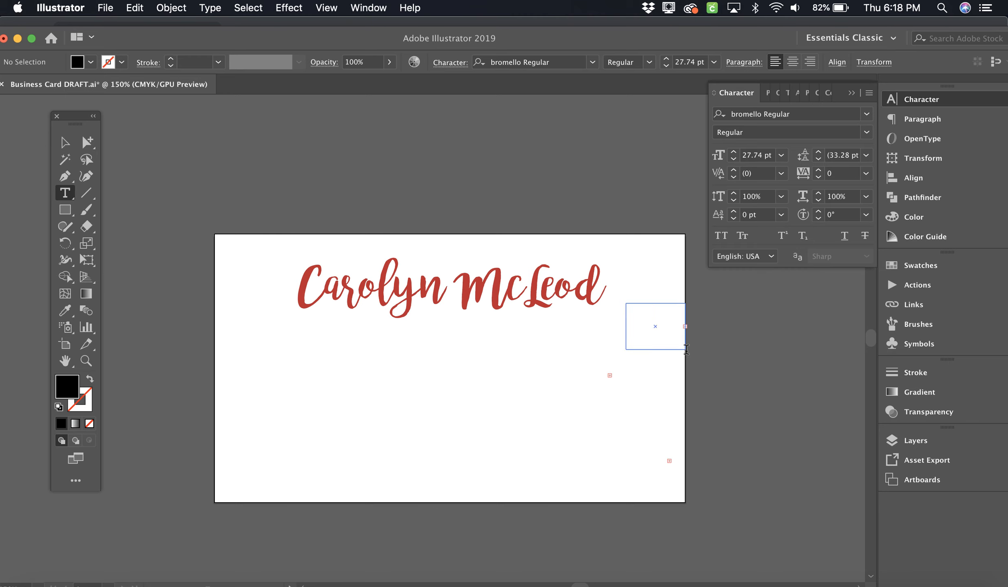
left_click(65, 142)
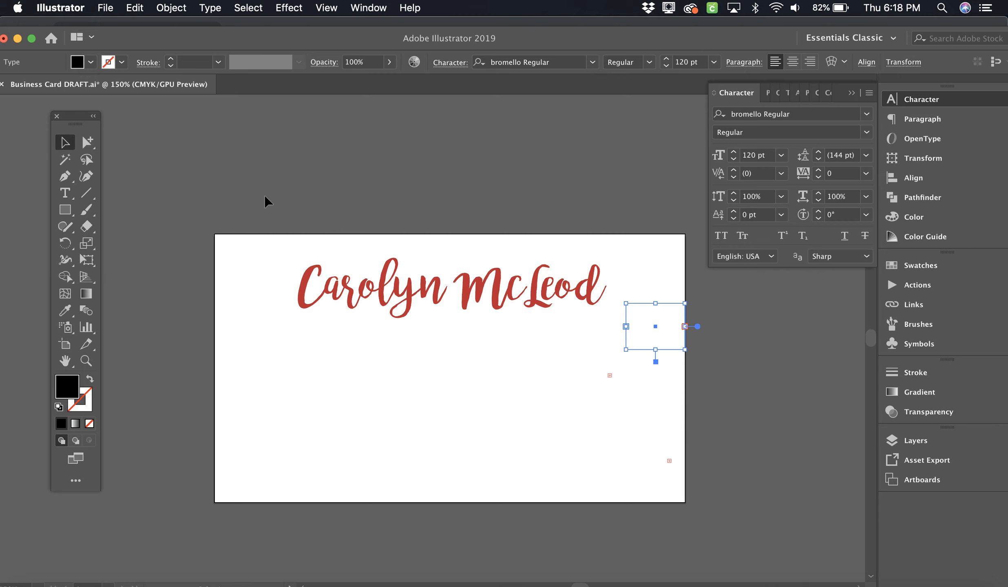
left_click(736, 446)
left_click(671, 461)
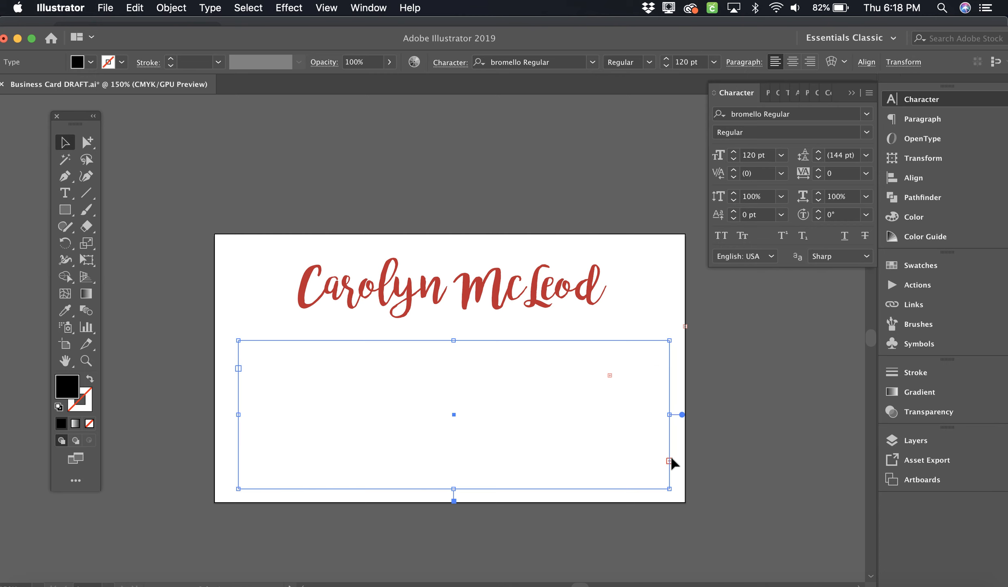
left_click(612, 377)
left_click(675, 332)
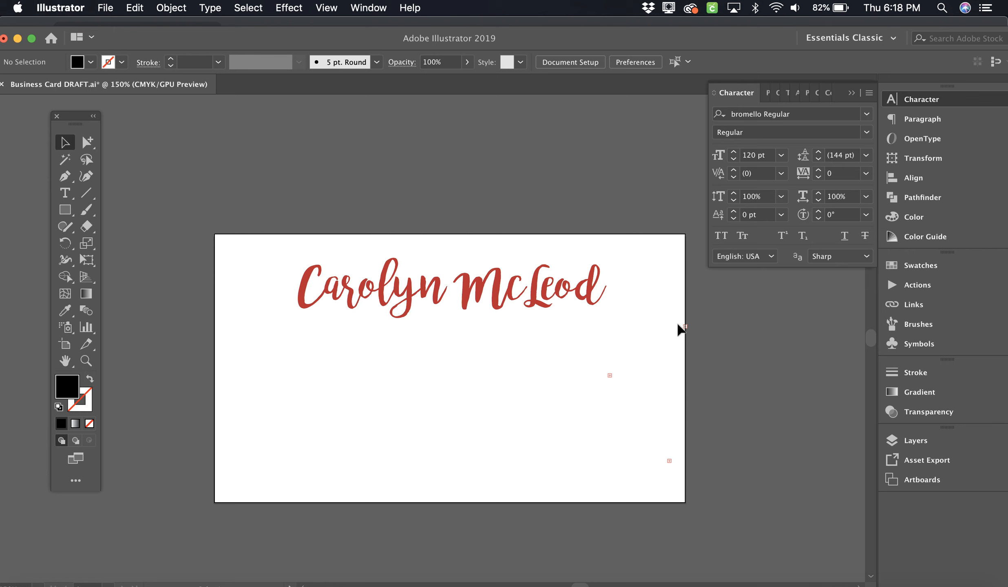
left_click(685, 328)
left_click(610, 382, "shift")
left_click(670, 461, "shift")
key("Delete")
left_click(66, 195)
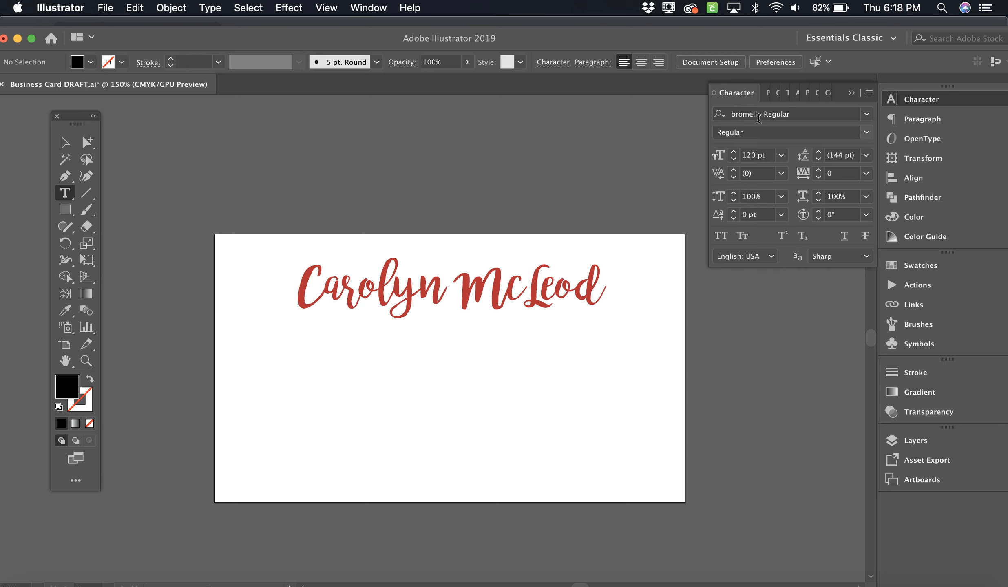
Step: Set the Character panel font to Avenir Roman at 21 pt
left_click(734, 114)
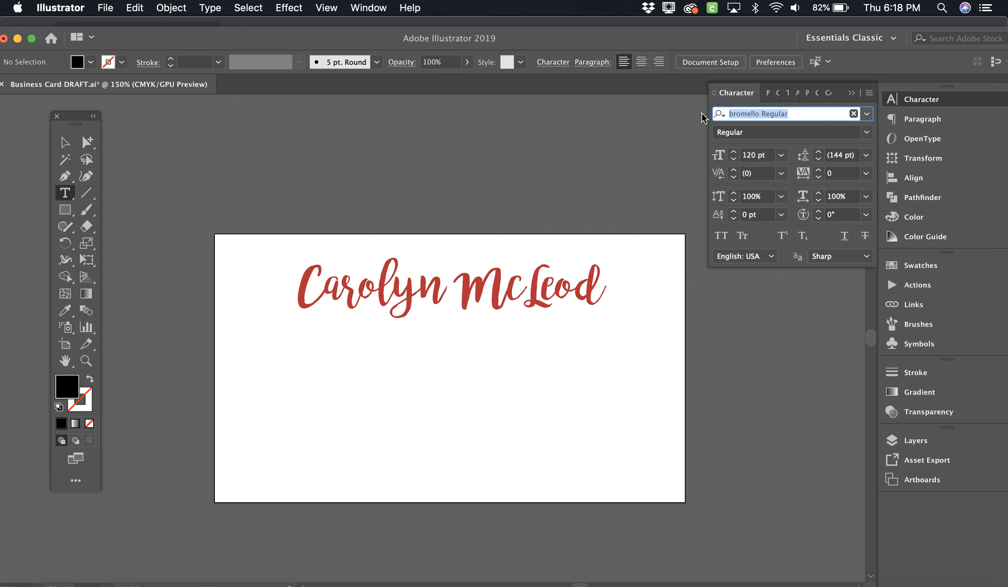
left_click(865, 115)
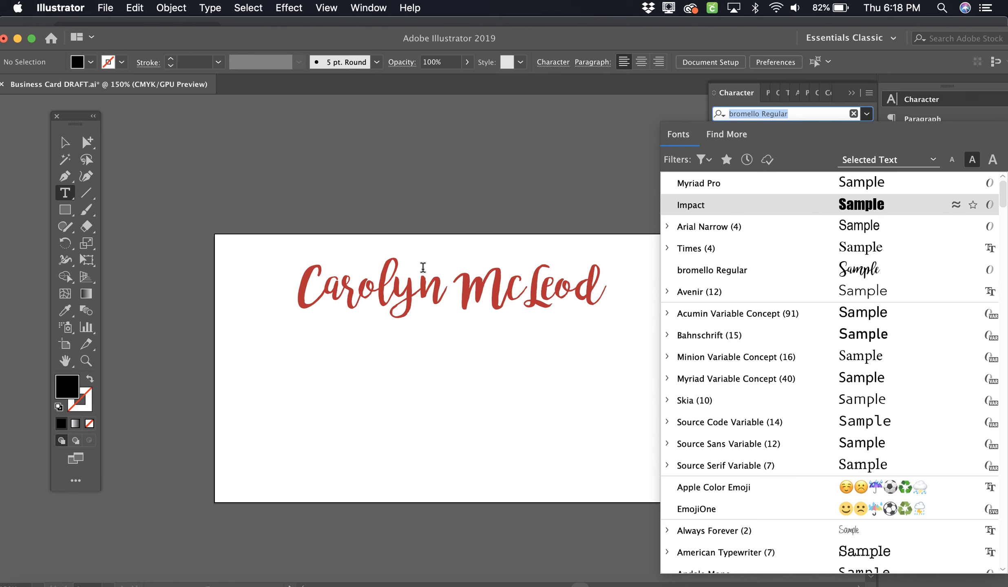
left_click(857, 292)
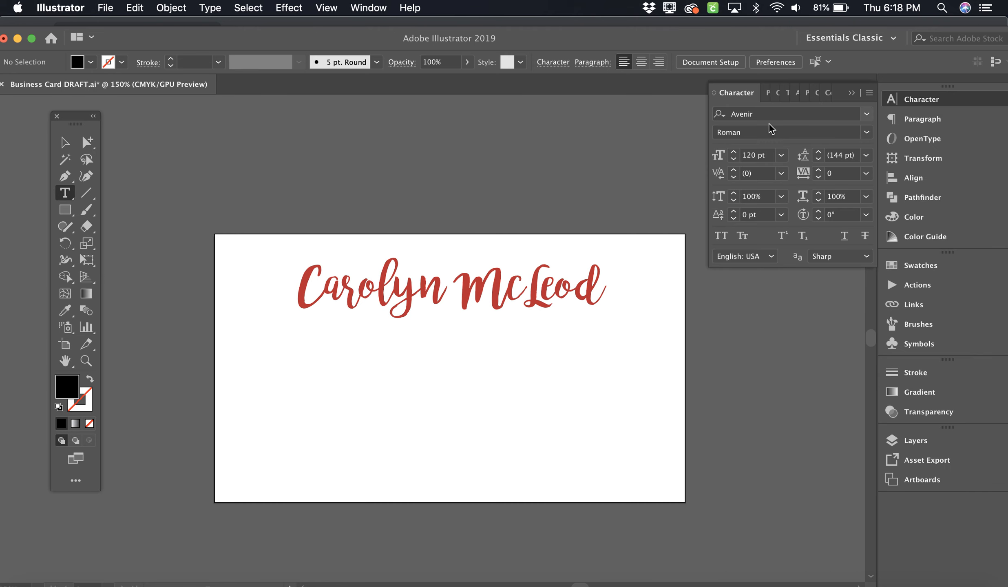
left_click(782, 158)
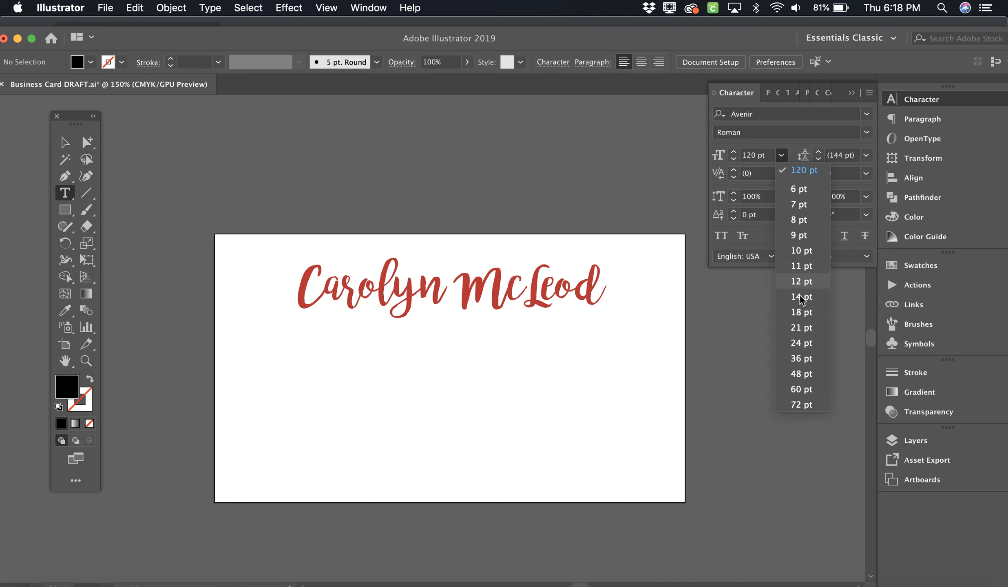
left_click(802, 328)
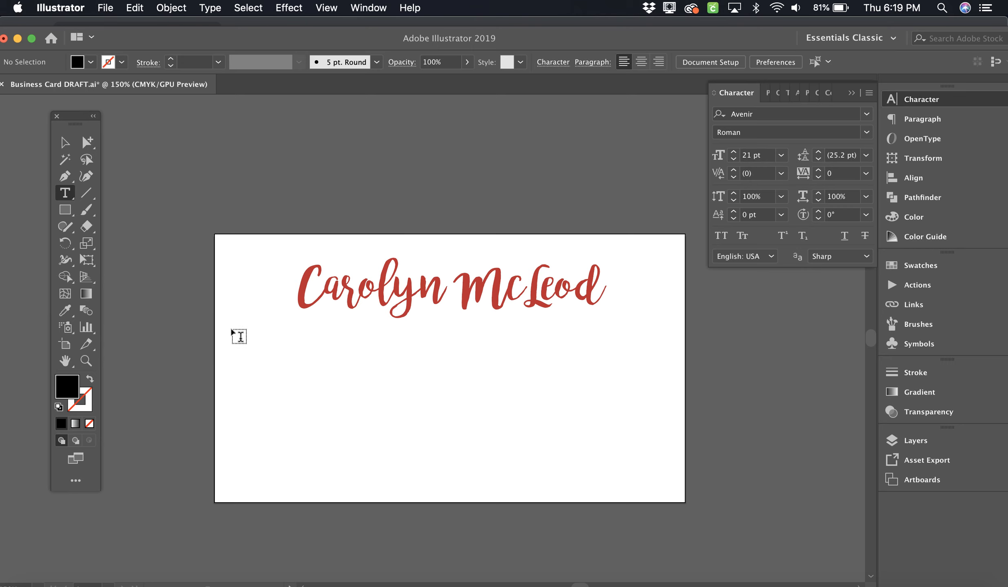
Step: Draw a text area below the name and set its placeholder text to 12 pt
left_click_drag(231, 329, 669, 491)
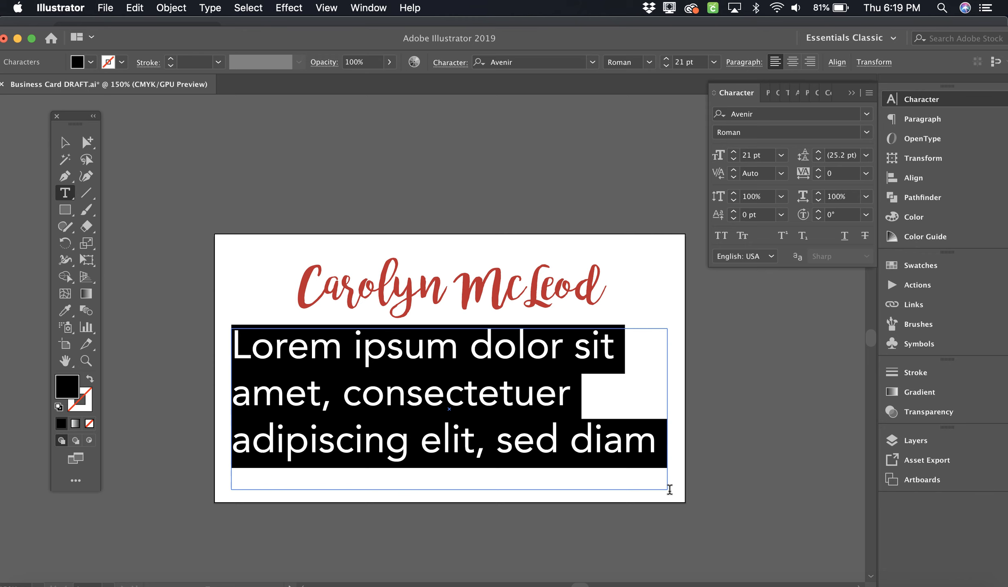
left_click(780, 155)
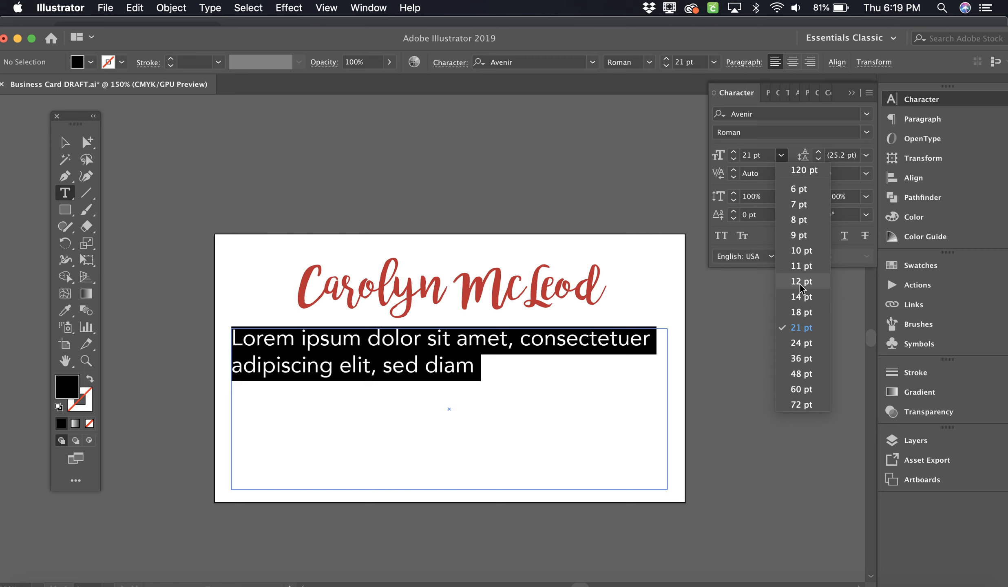
left_click(801, 282)
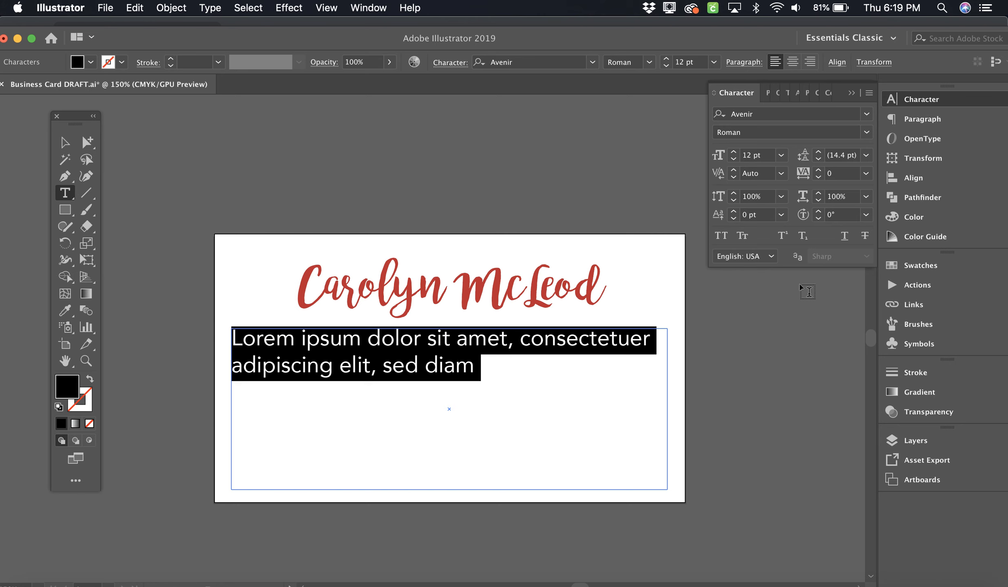
Step: Type the job title 'Graphic Design Instructor' as the first contact line, fixing typos
type("G")
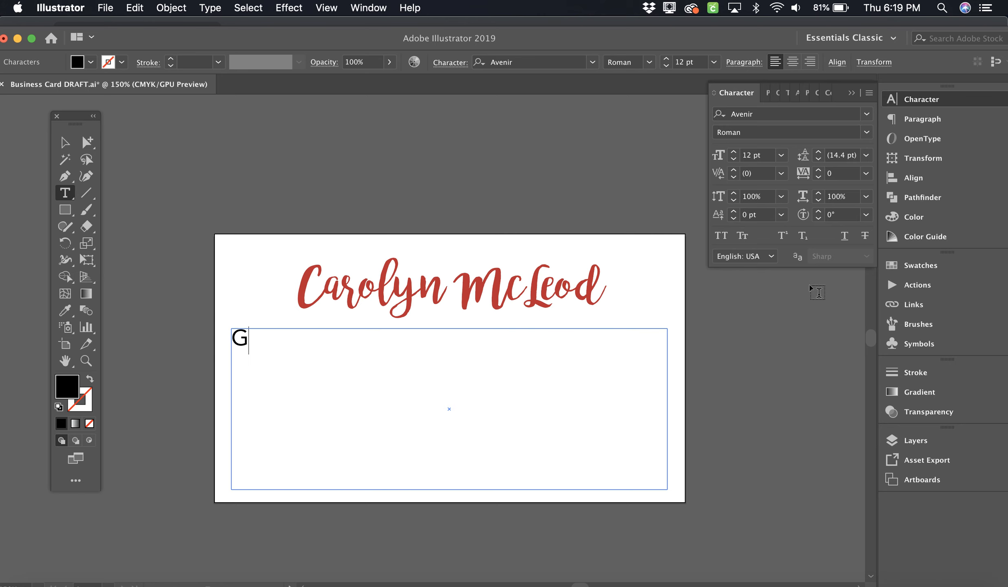
type("raphic D")
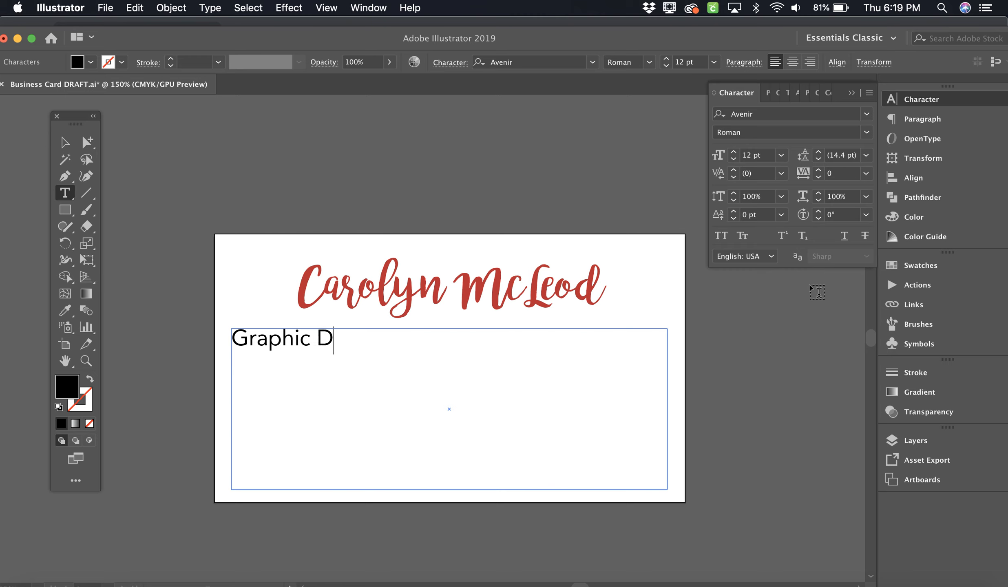
type("esign Instrub")
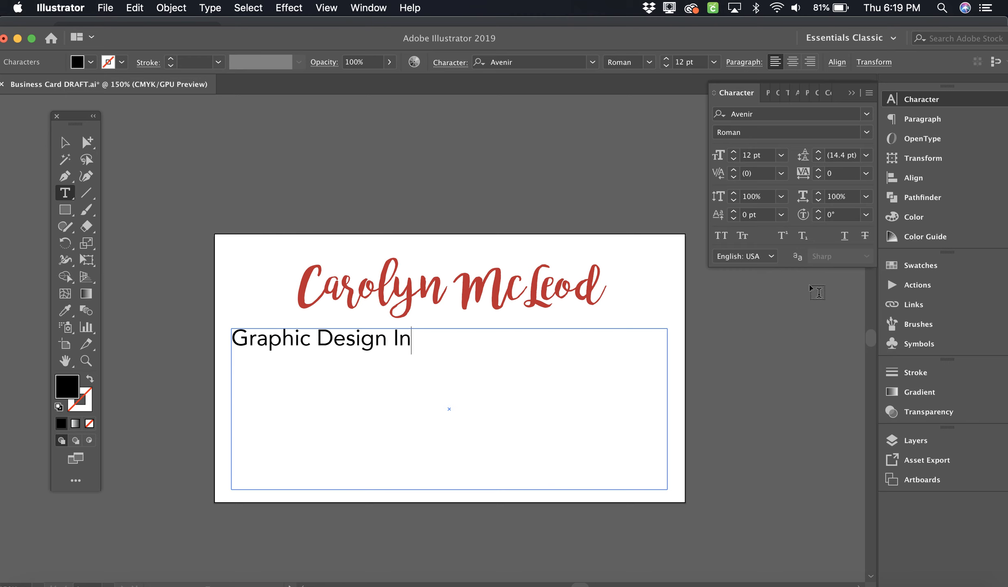
key("BackSpace")
type("ction")
key("BackSpace")
key("BackSpace")
key("BackSpace")
type("or")
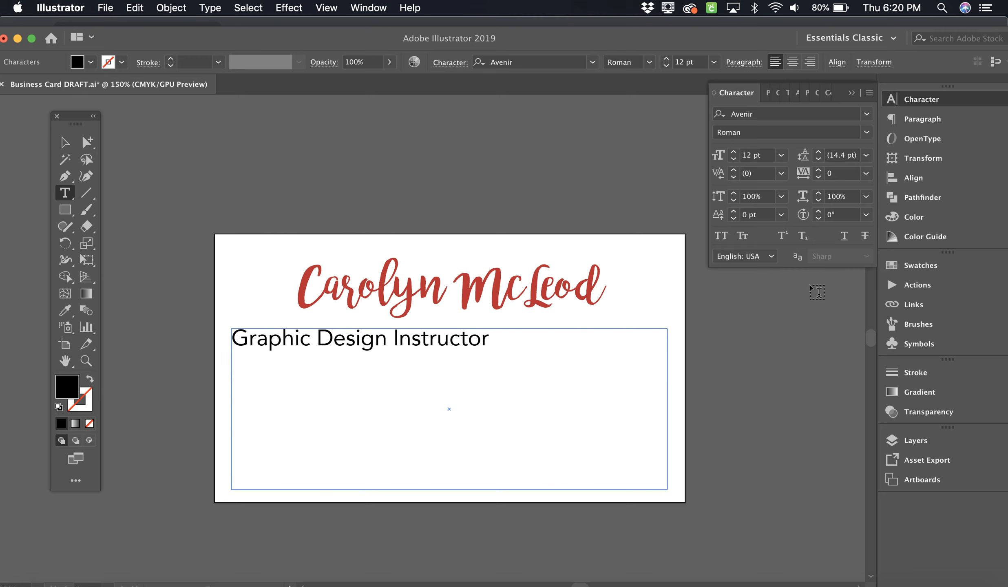
Step: Add 'Conestoga College', the street address, phone number and e-mail lines, then nudge the block lower
type("Conestoga ")
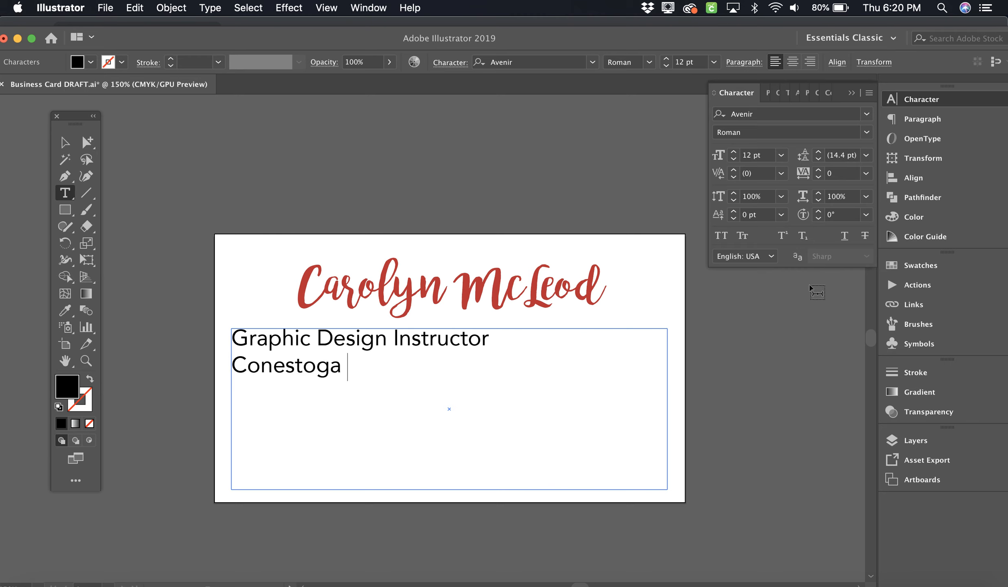
type("College")
key("Return")
type("2")
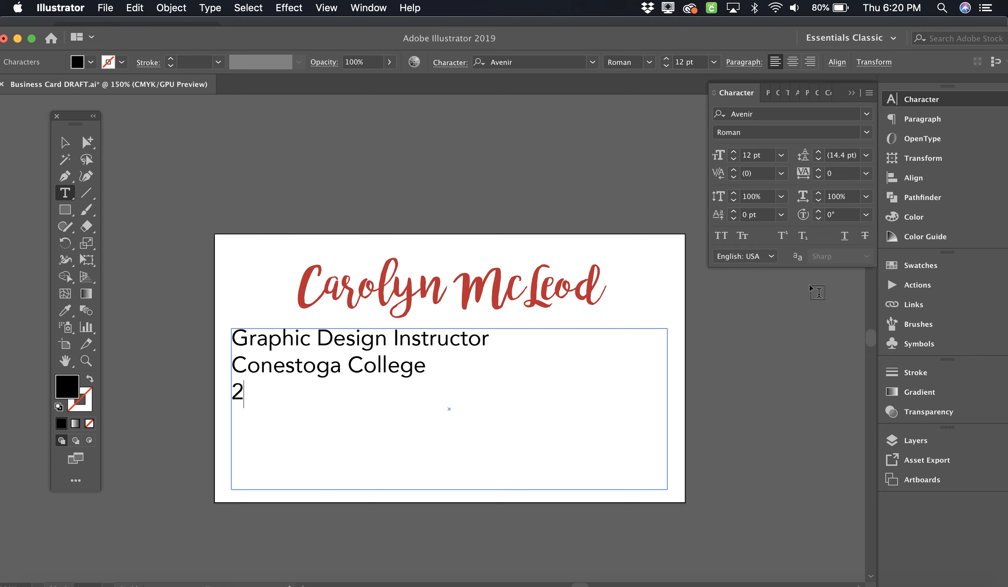
type("99 Doon Val")
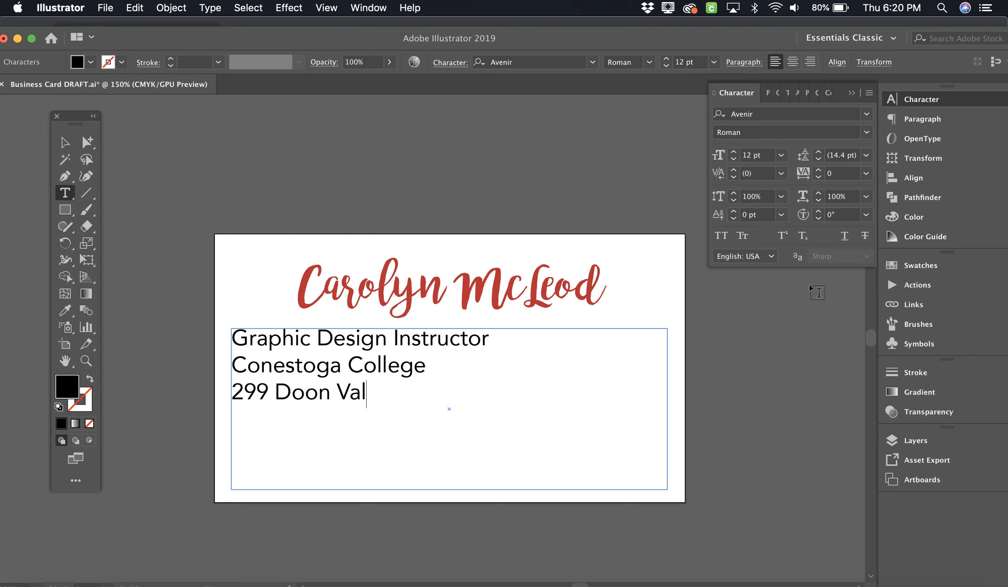
type("ley Dr.")
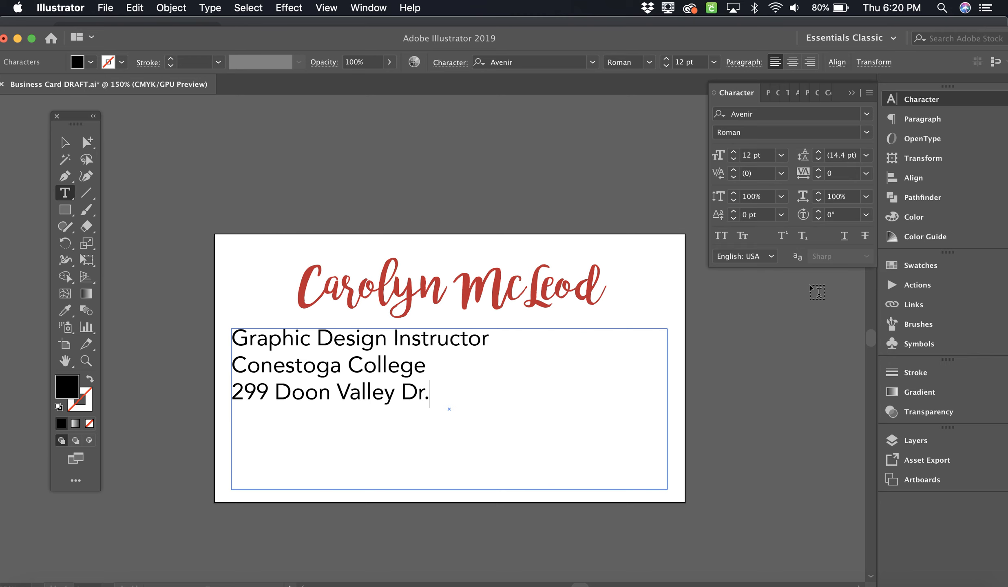
type(" Kitchener ON")
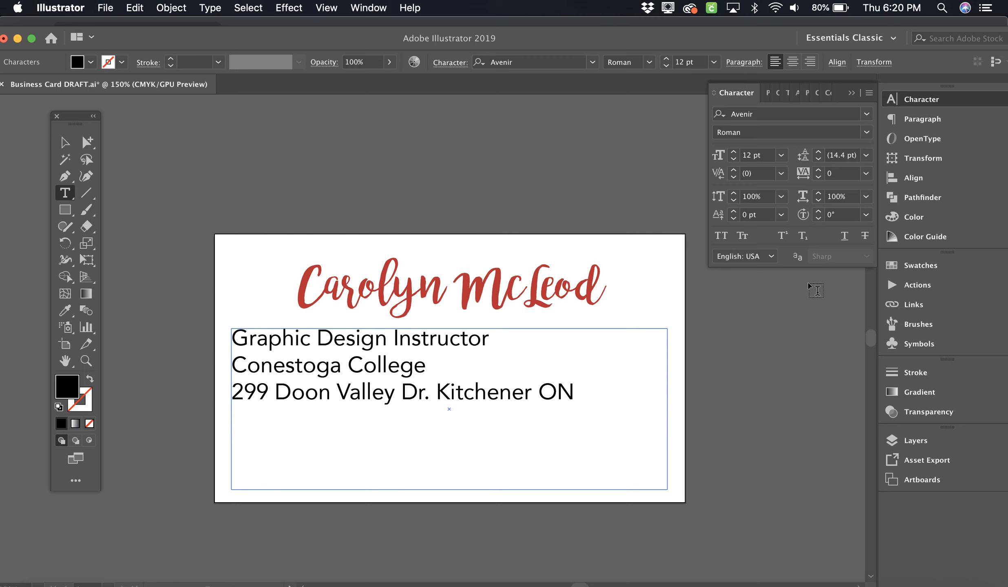
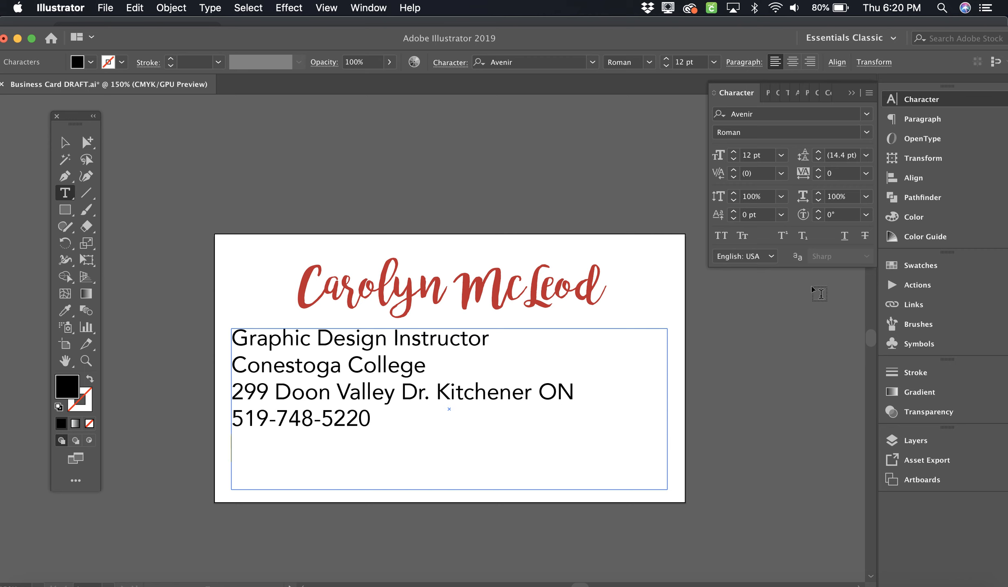
key("Return")
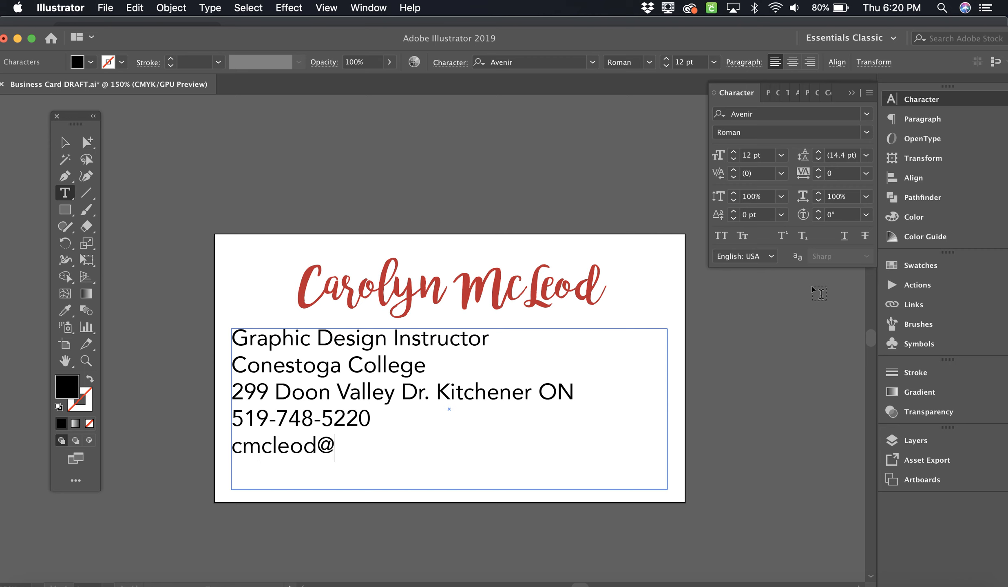
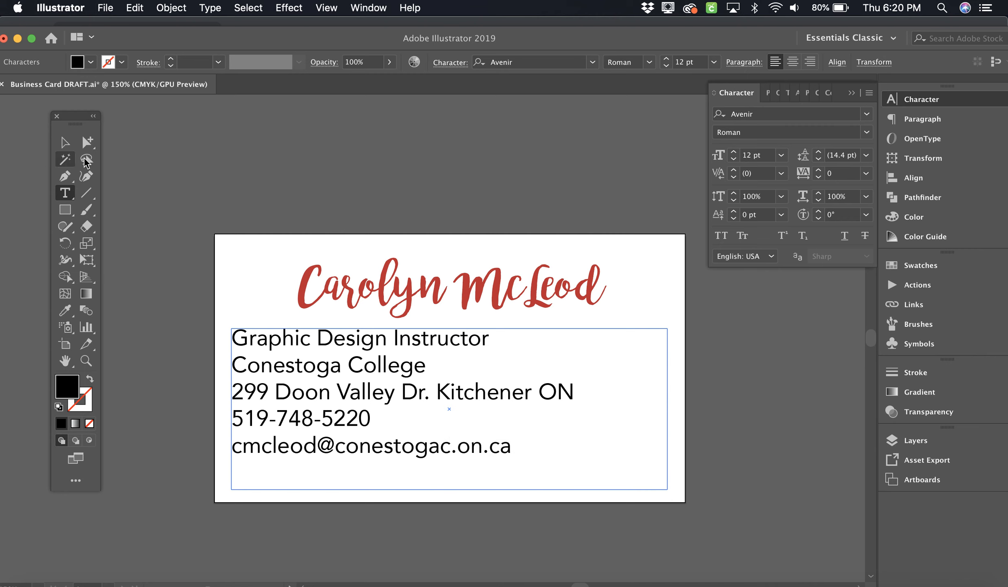
left_click(66, 145)
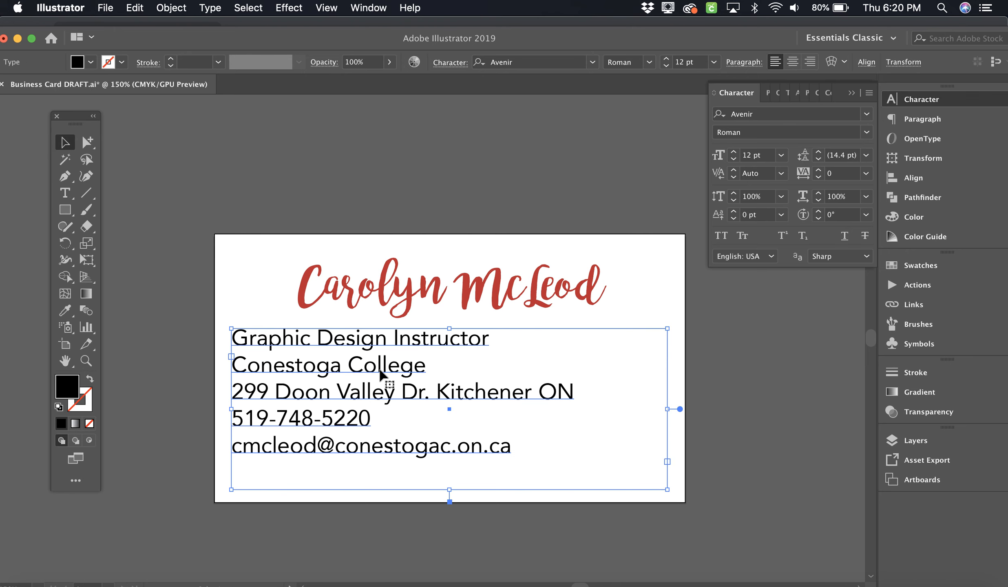
left_click_drag(448, 327, 446, 333)
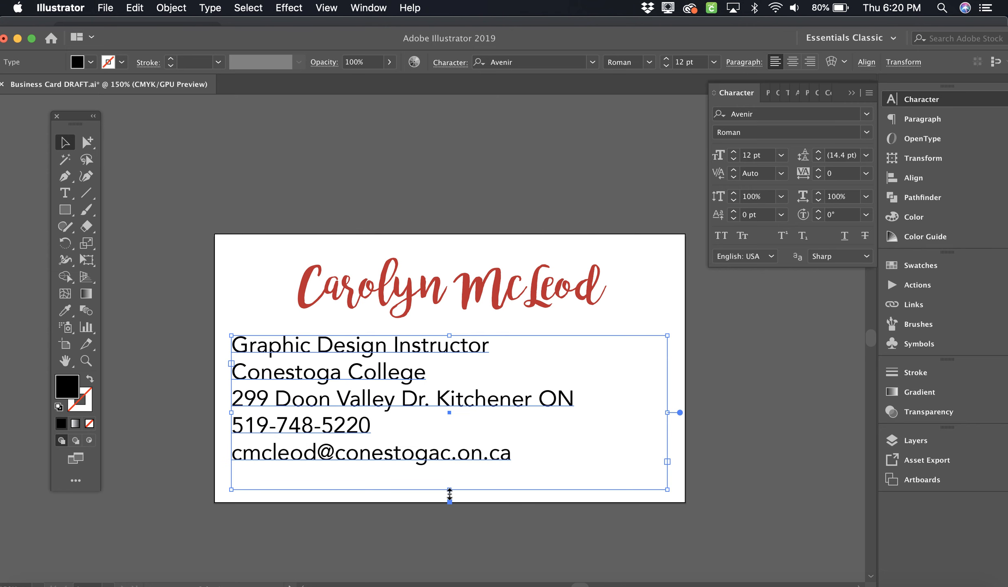
Step: Shorten the contact text box from the bottom and undo an accidental resize of the name
left_click_drag(450, 493, 449, 488)
left_click(488, 302)
left_click_drag(452, 328, 450, 303)
key("super+z")
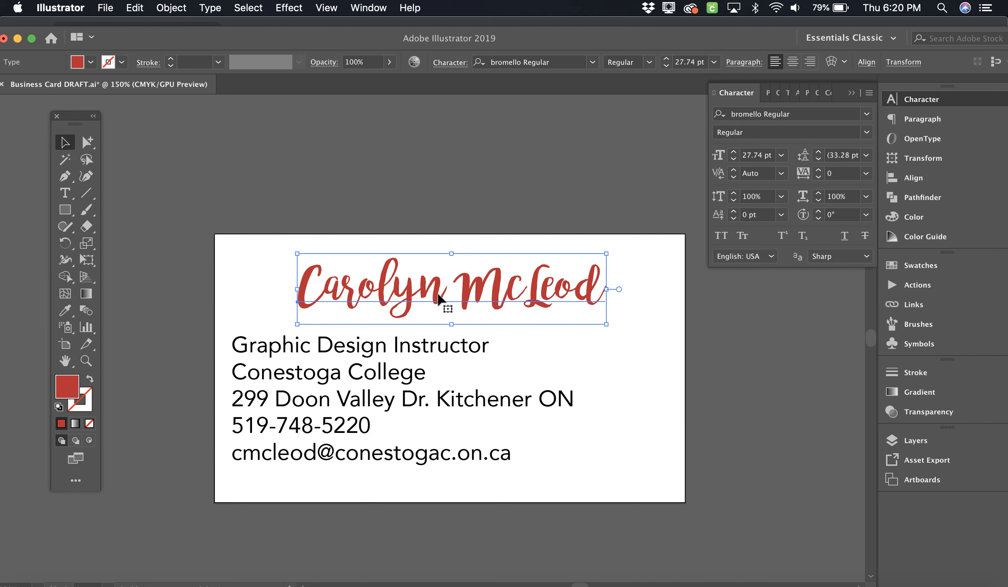
Step: Pull the contact frame's bottom edge up, then reselect the contact text block
left_click(452, 349)
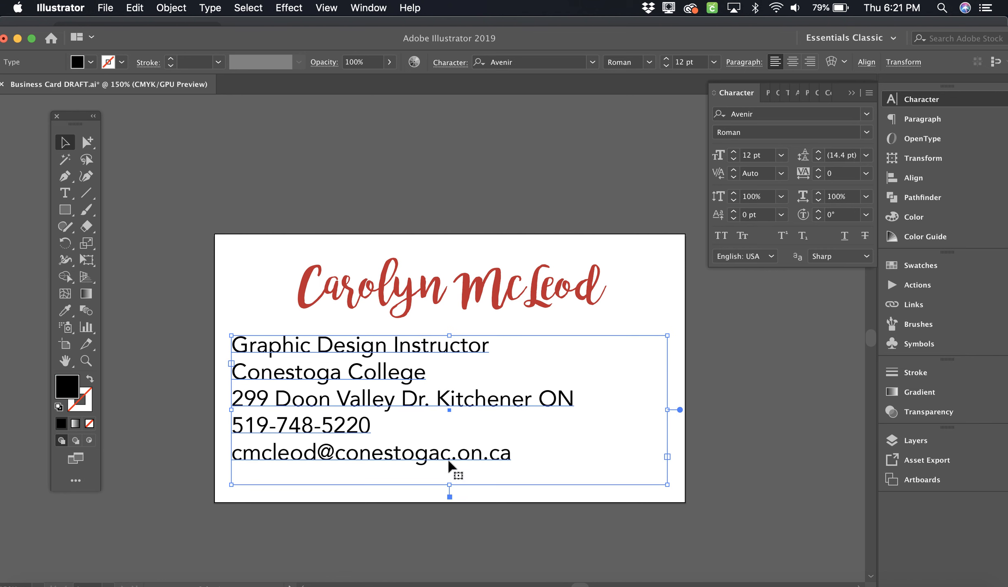
left_click_drag(450, 483, 449, 485)
left_click(481, 242)
left_click(456, 287)
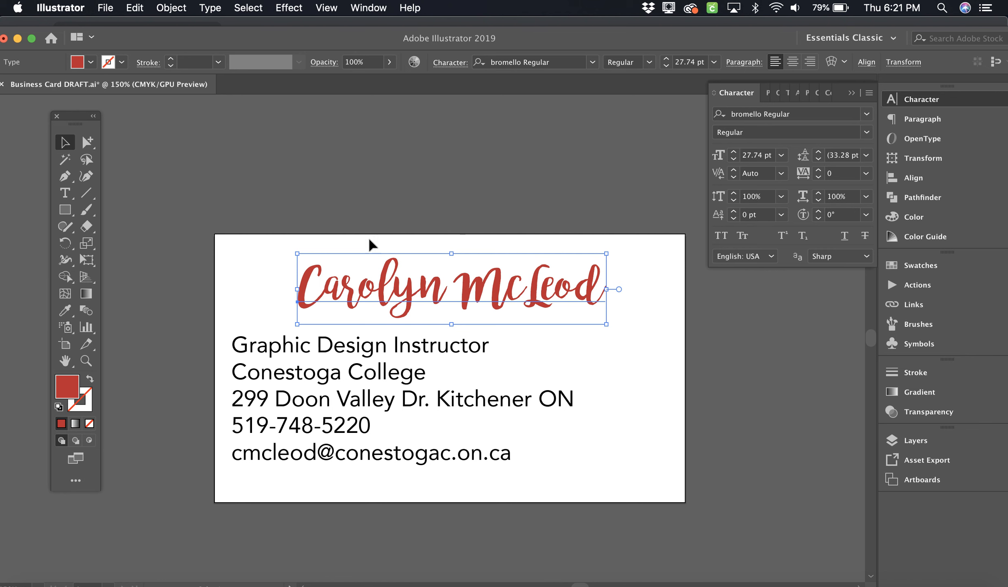
left_click(455, 351)
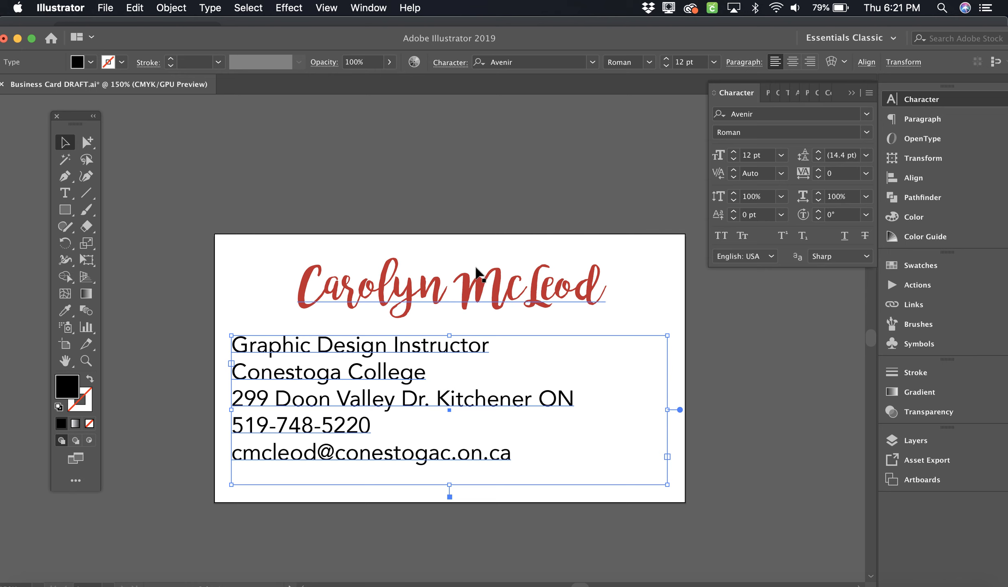
left_click(508, 175)
left_click(396, 351)
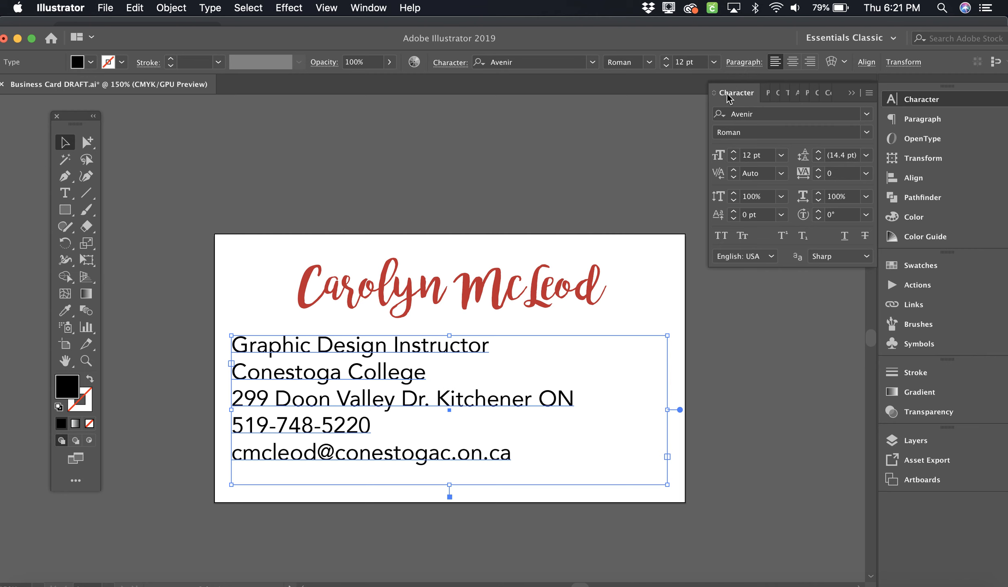
Step: Center-align the five contact lines and move the block up closer to the red name
left_click(793, 66)
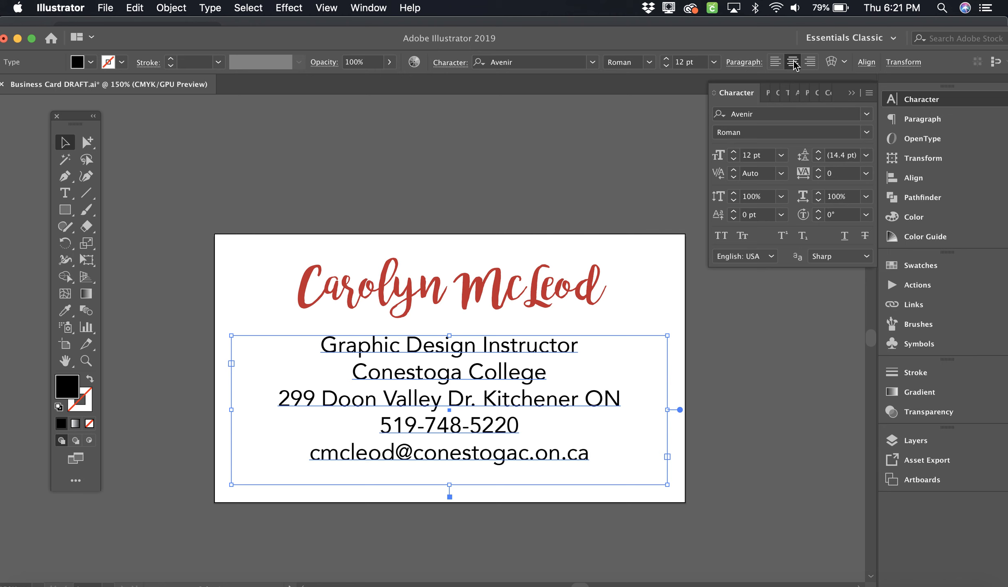
left_click(706, 361)
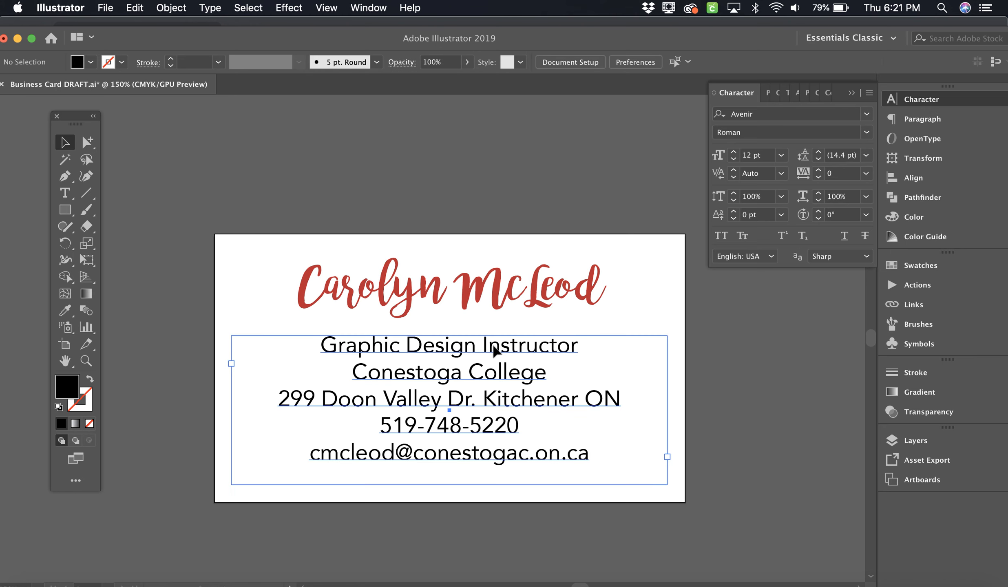
left_click_drag(494, 350, 444, 342)
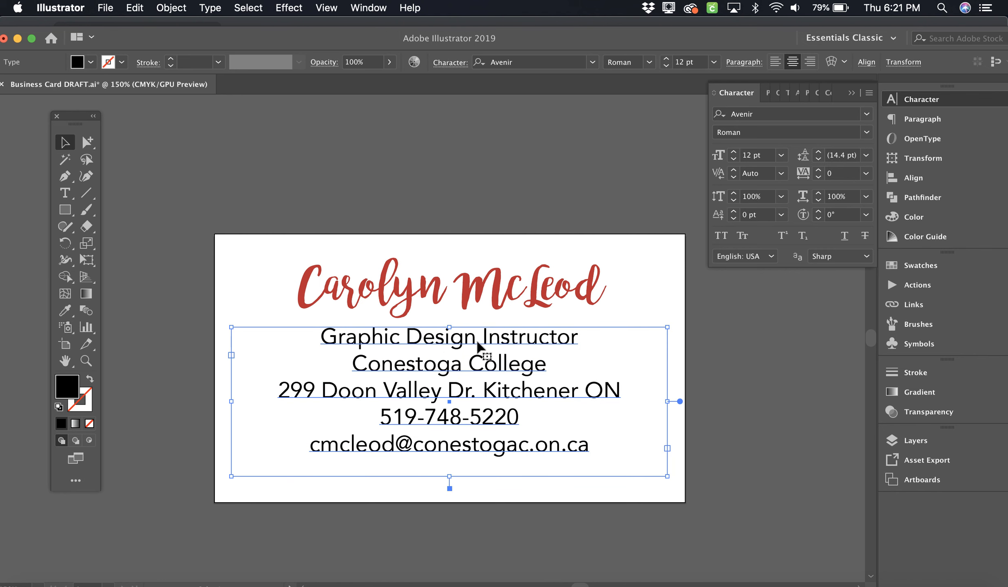
left_click(479, 296)
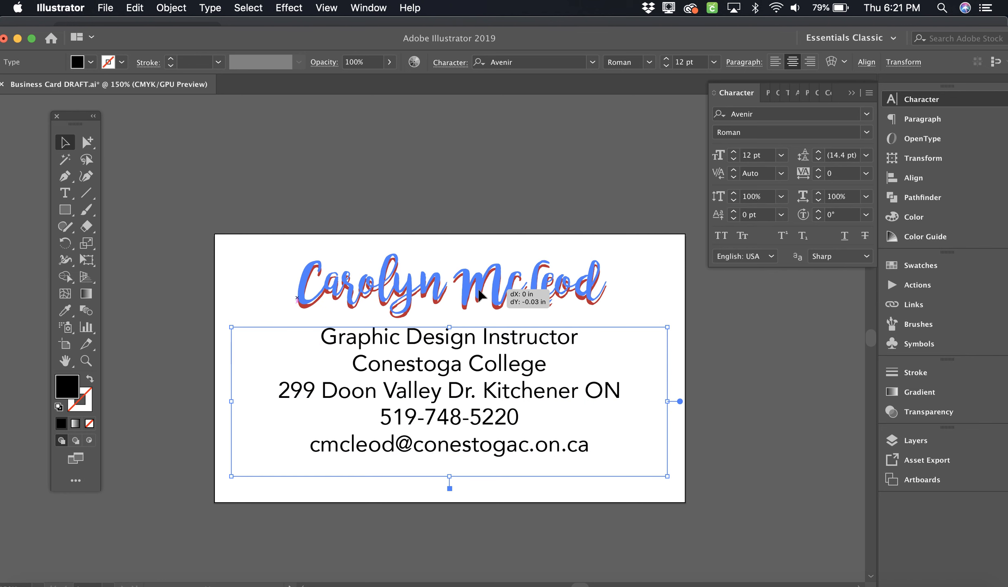
left_click_drag(473, 344, 474, 336)
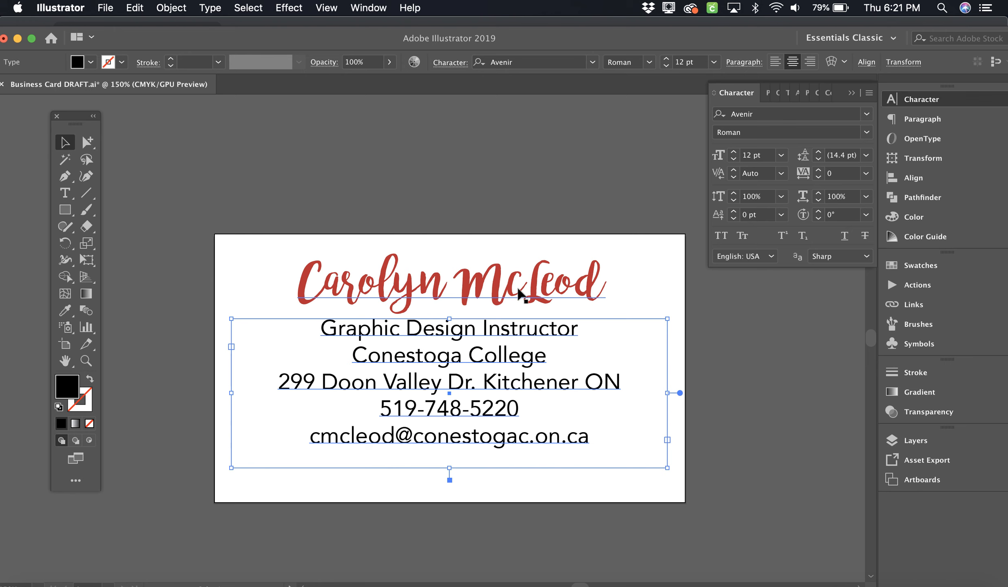
left_click(65, 192)
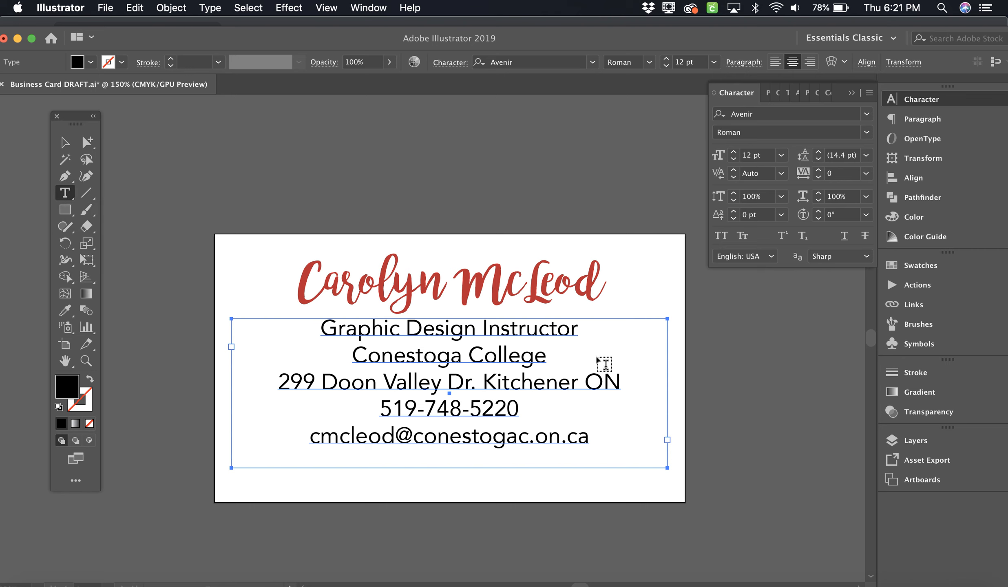
Step: Insert blank lines after the job title and address, and stretch the frame down to show every line
left_click(577, 324)
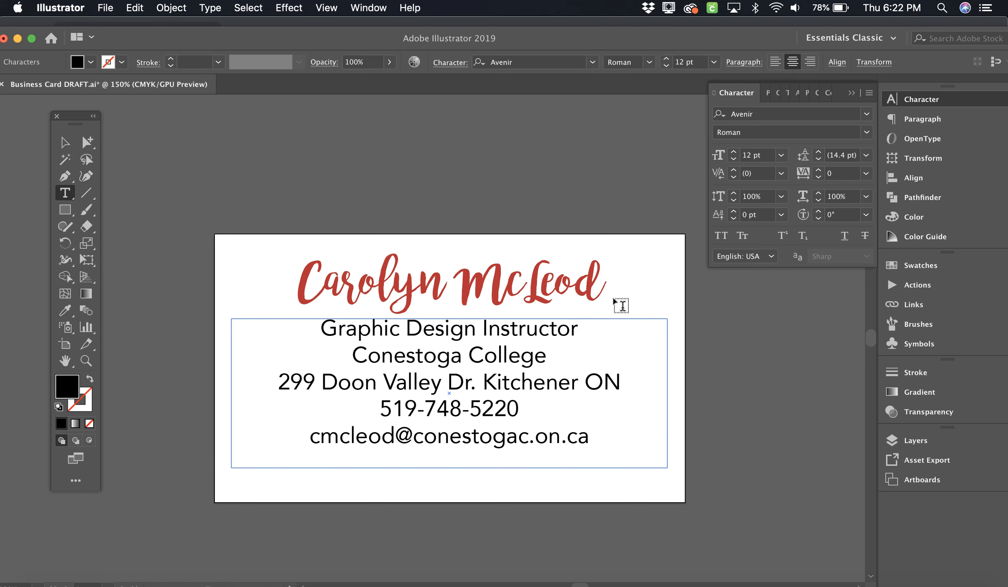
key("Return")
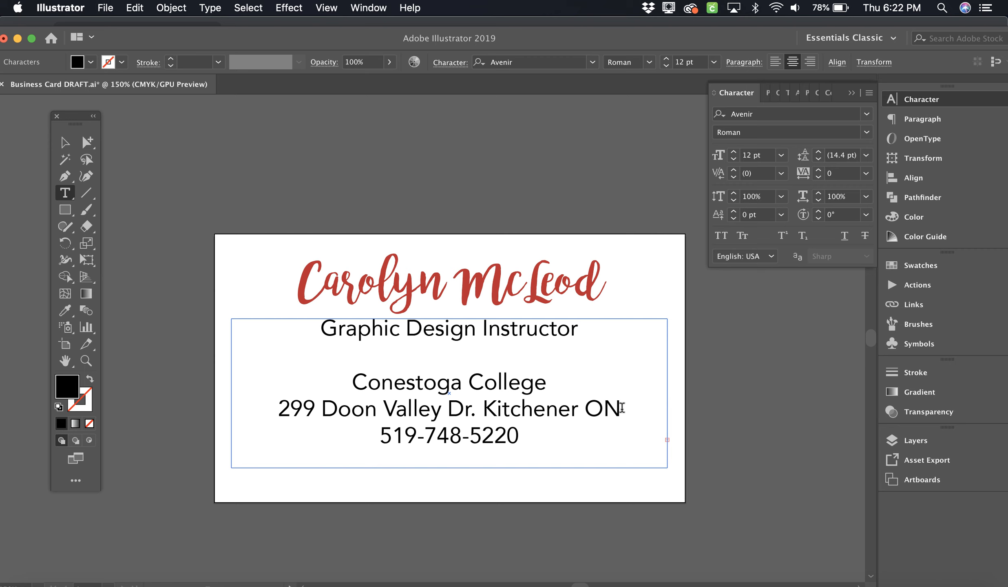
key("super+z")
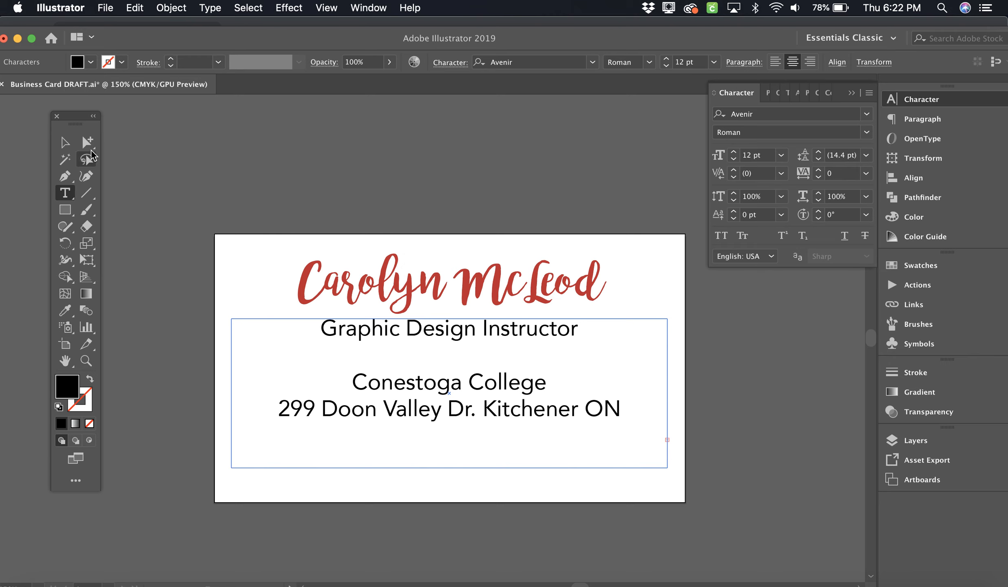
left_click(71, 148)
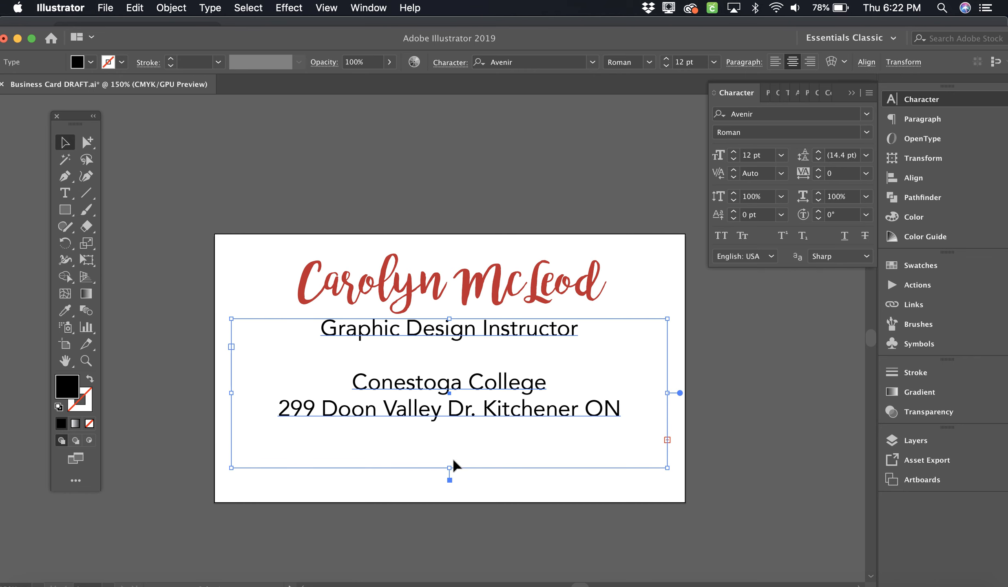
left_click_drag(450, 471, 450, 517)
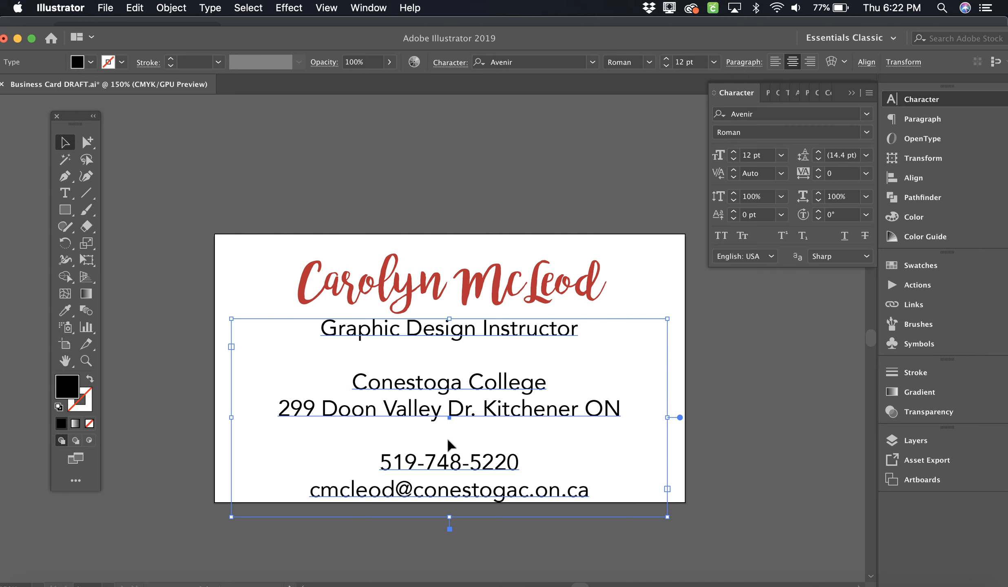
left_click(66, 193)
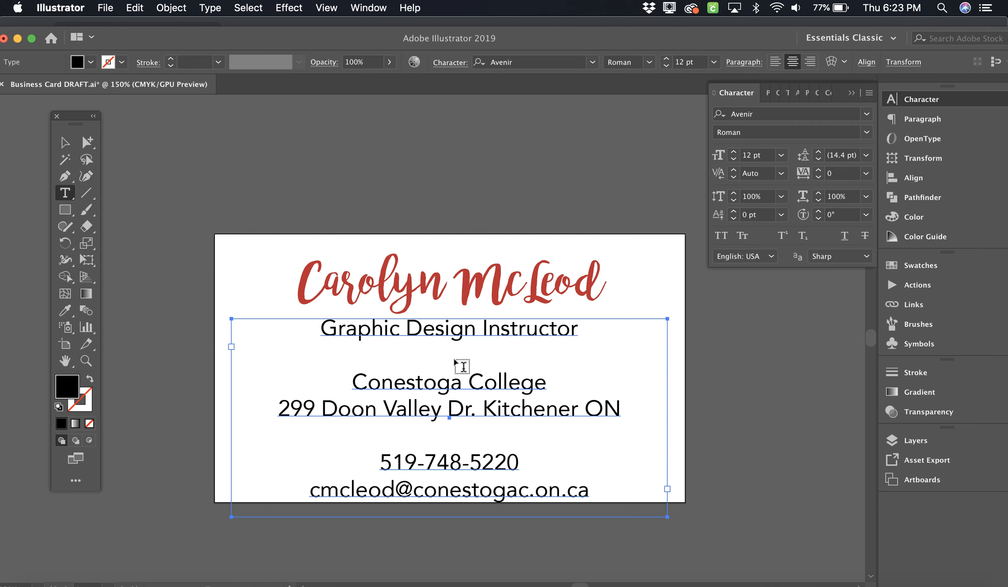
Step: Set the blank line under the job title to 6 pt
left_click(452, 379)
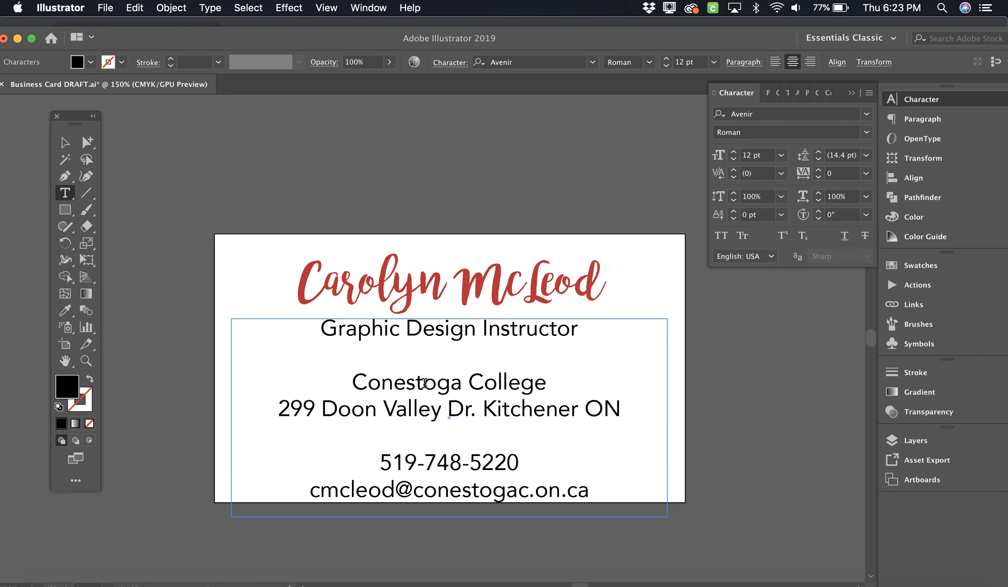
left_click_drag(424, 383, 451, 381)
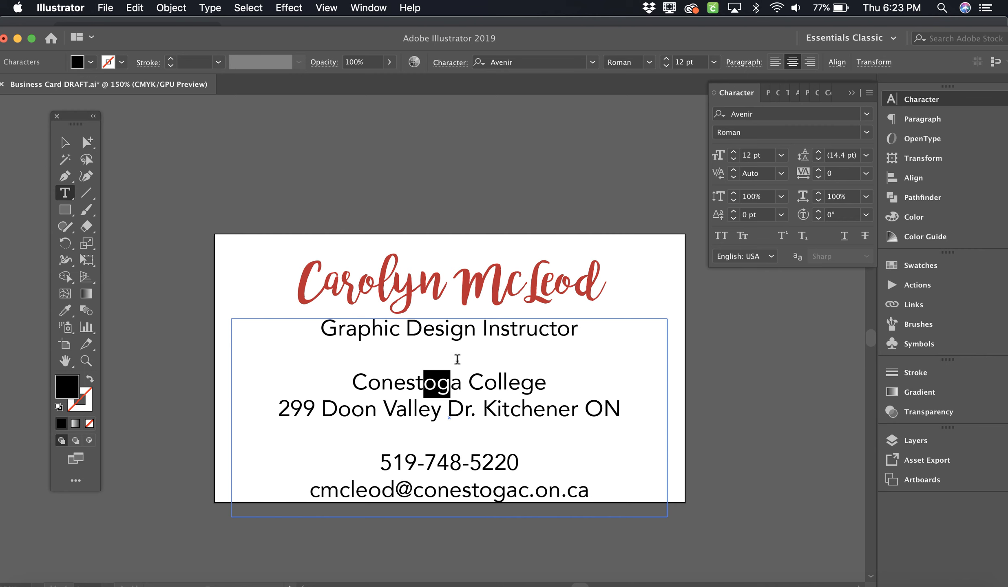
left_click(483, 381)
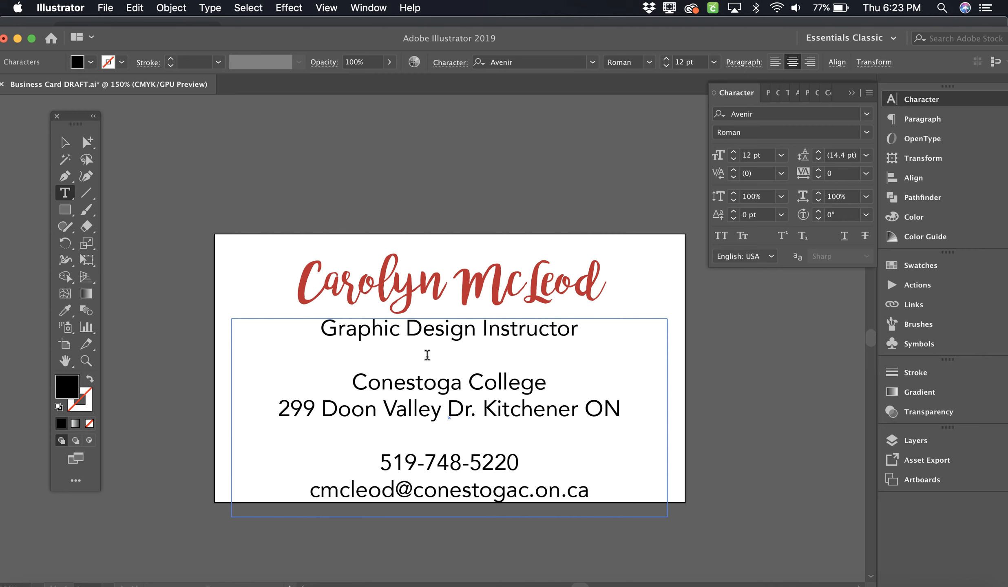
double_click(452, 357)
left_click(781, 156)
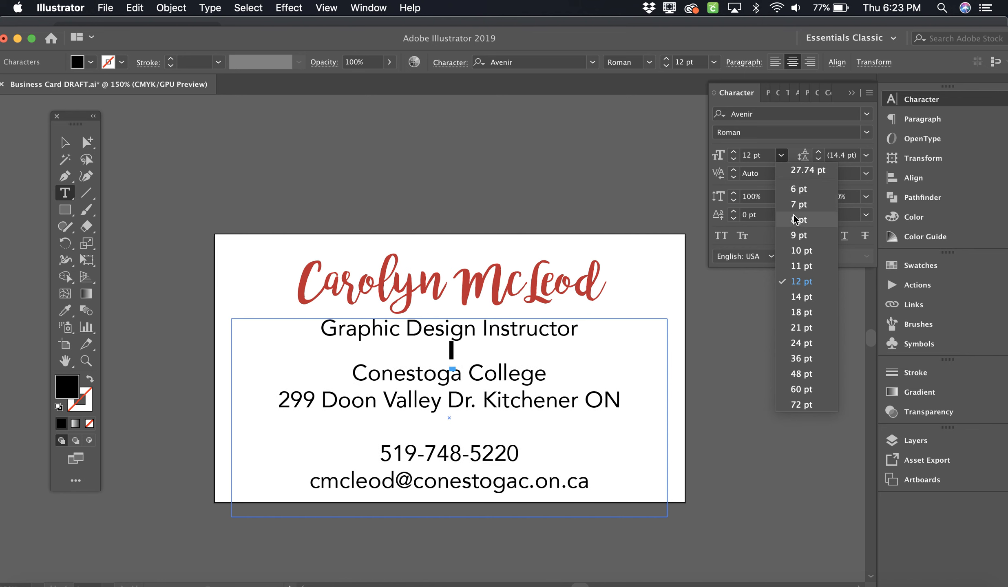
left_click(795, 190)
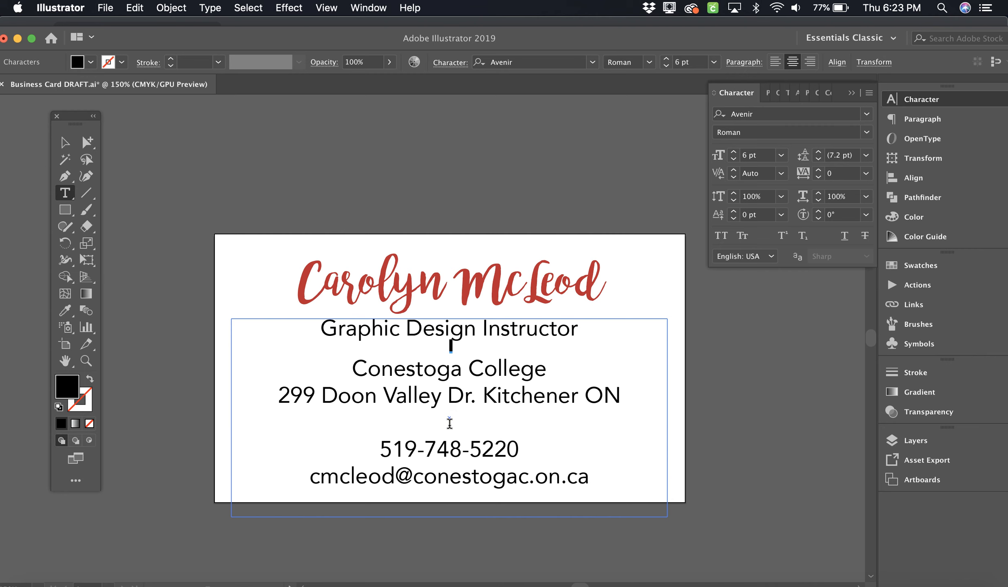
Step: Set the blank line above the phone number to 6 pt and deselect the frame
double_click(449, 422)
left_click(780, 155)
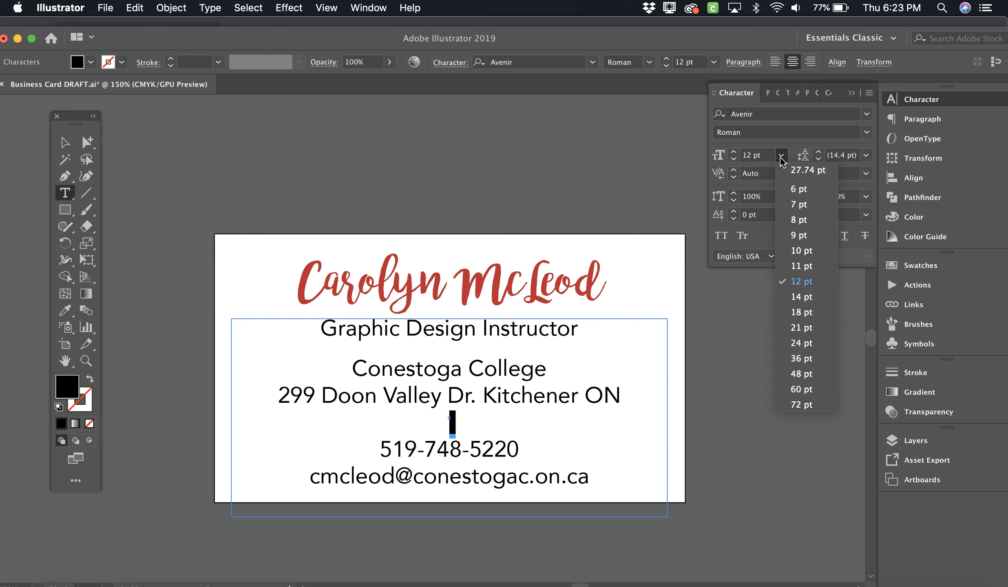
left_click(790, 189)
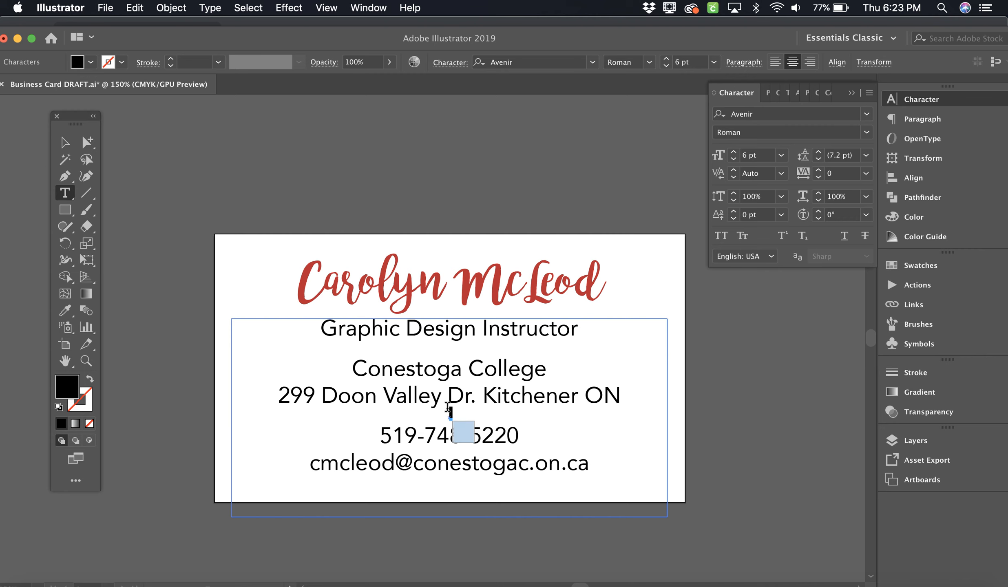
left_click(462, 359)
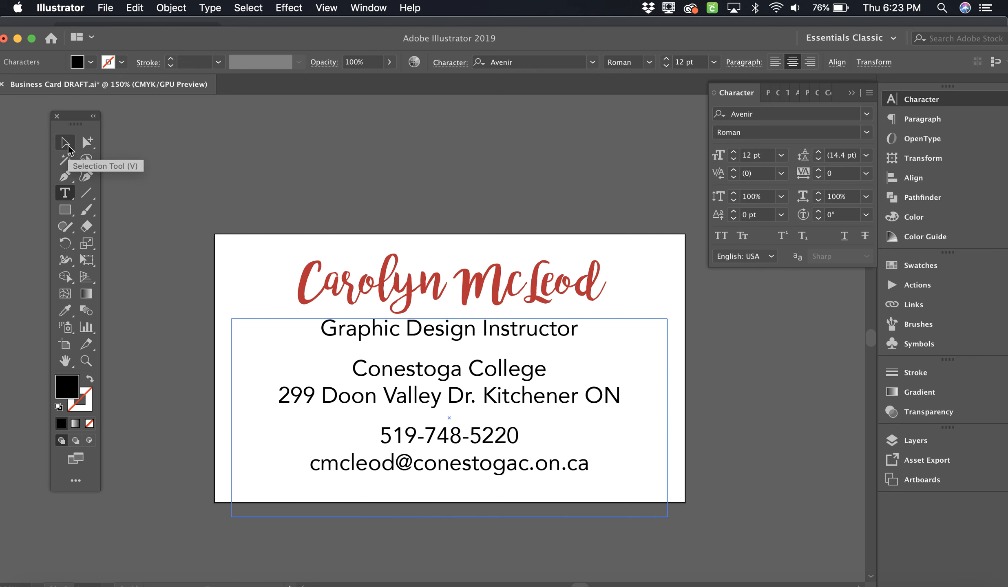
left_click(68, 146)
left_click(380, 175)
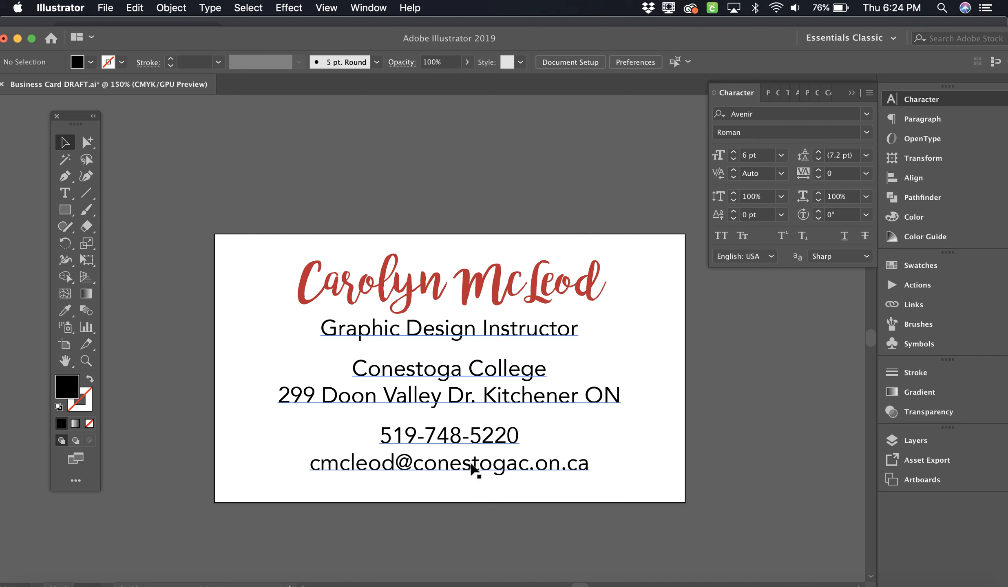
Step: Change the phone number line's font style to Avenir Black
left_click(66, 192)
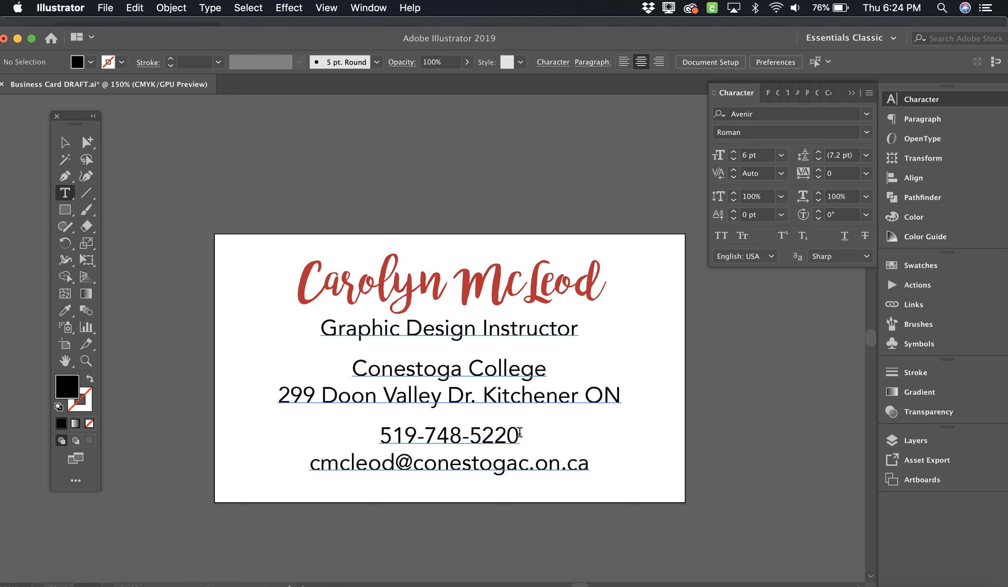
left_click_drag(518, 435, 380, 436)
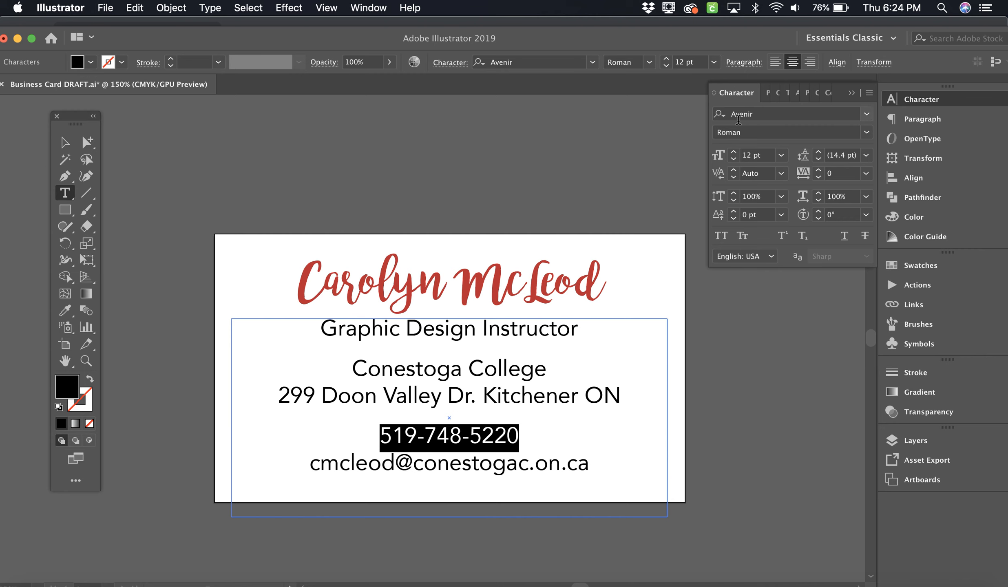
left_click(866, 134)
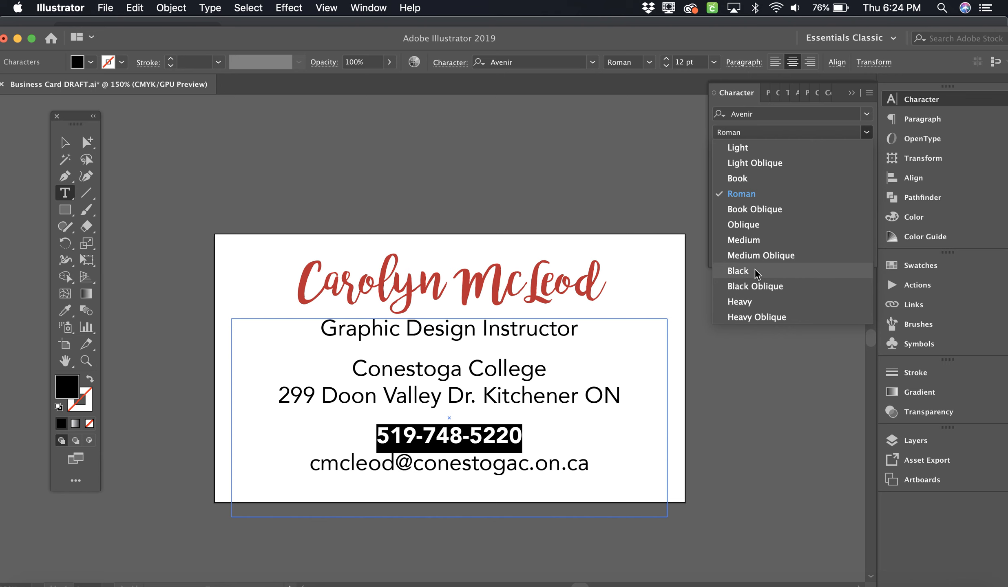
left_click(738, 271)
left_click(432, 430)
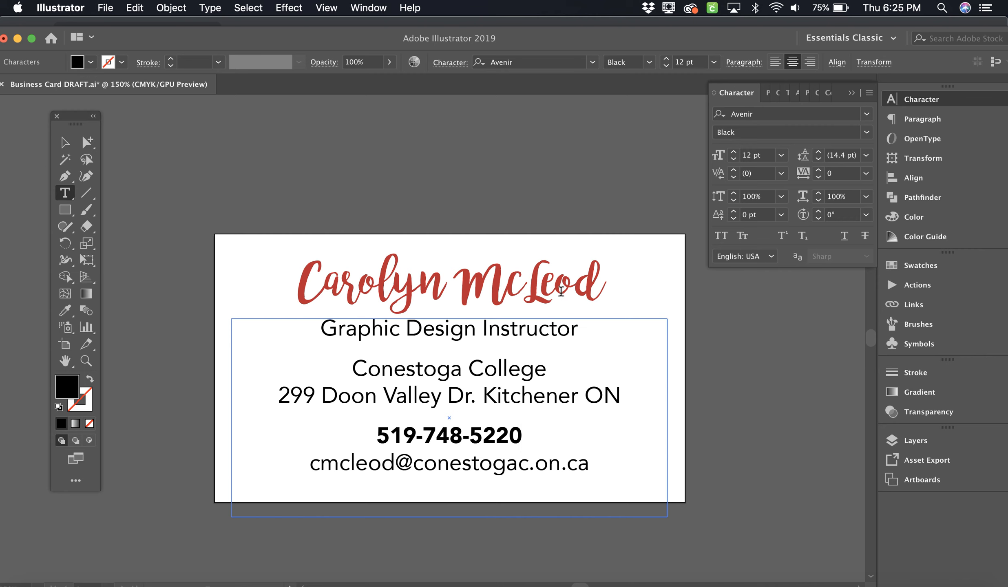
left_click(522, 435)
left_click_drag(522, 435, 378, 427)
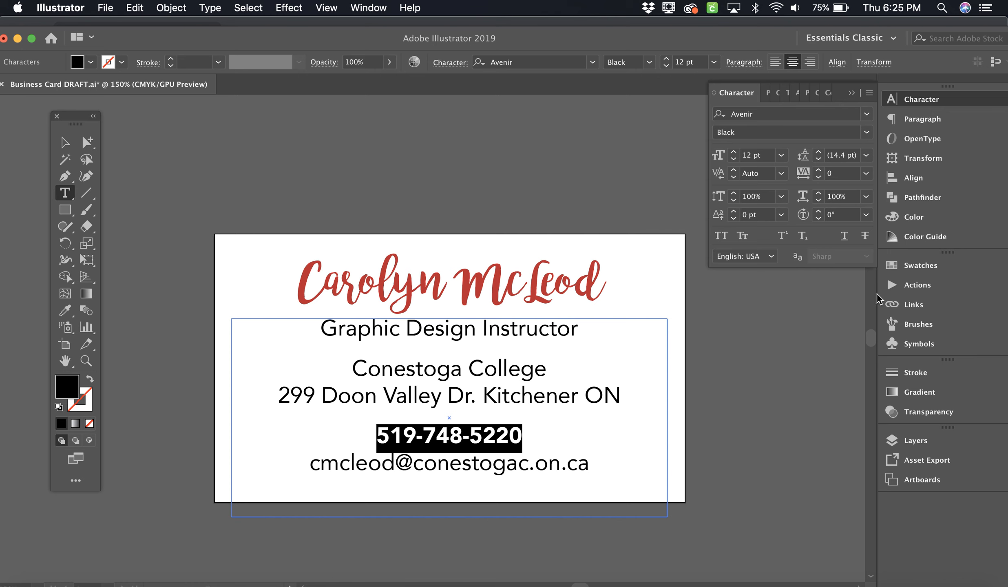
Step: Apply the dark red swatch to the phone number, then deselect to view the card
left_click(919, 264)
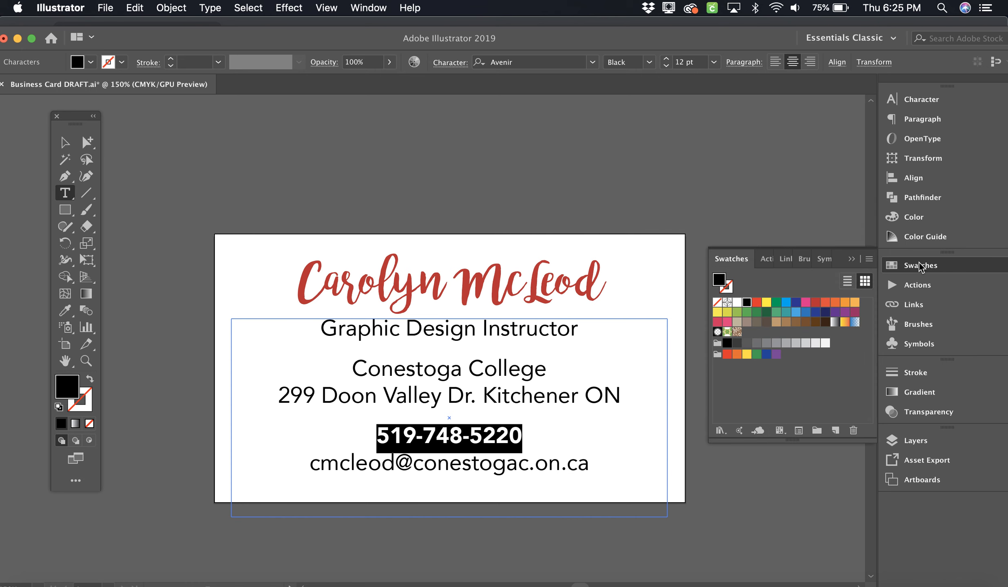
left_click(816, 303)
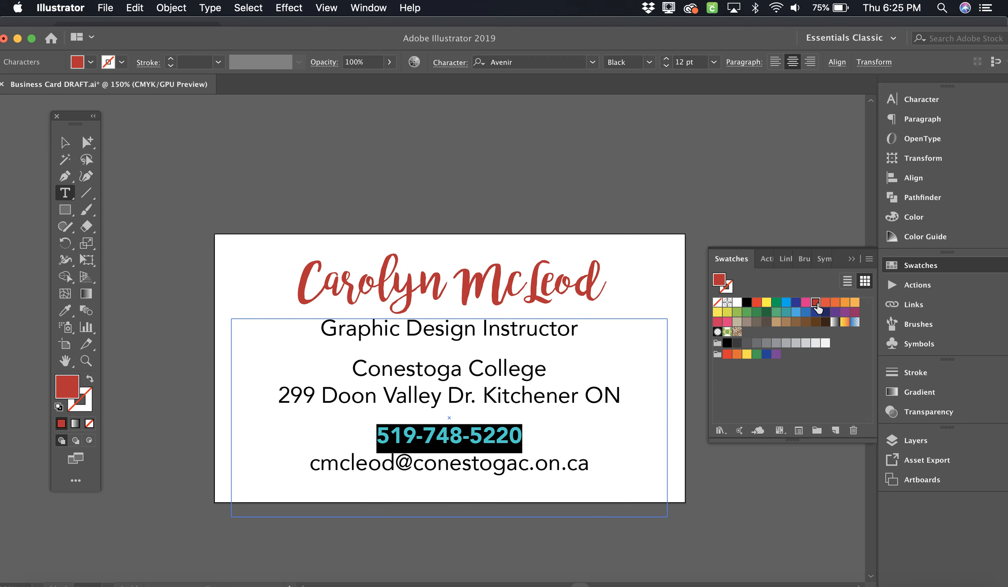
left_click(65, 147)
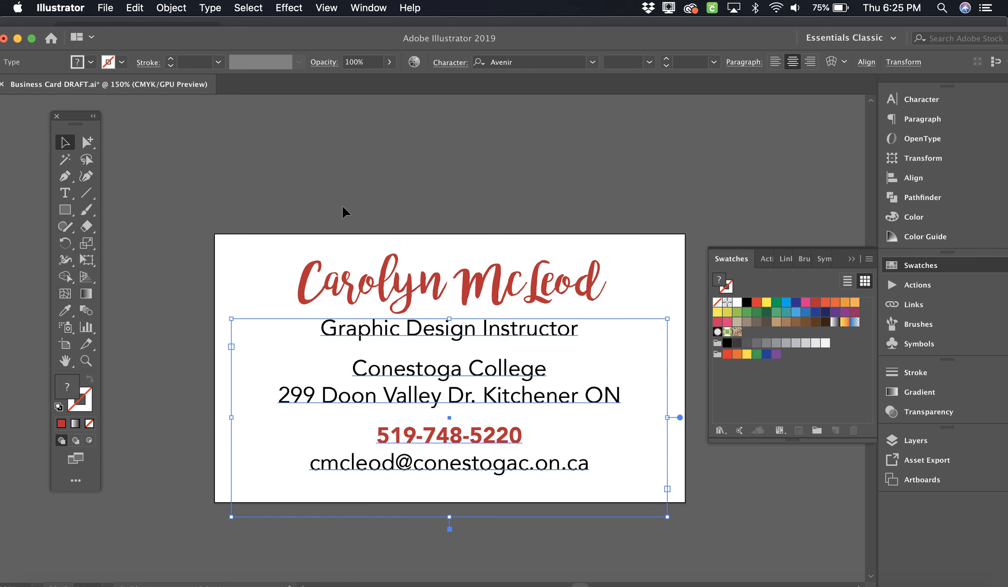
left_click(549, 177)
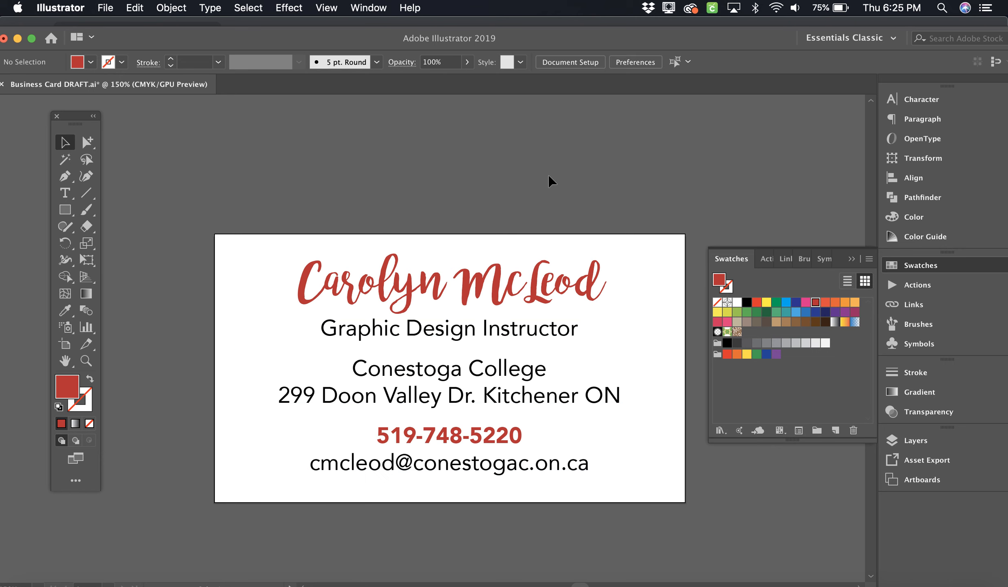